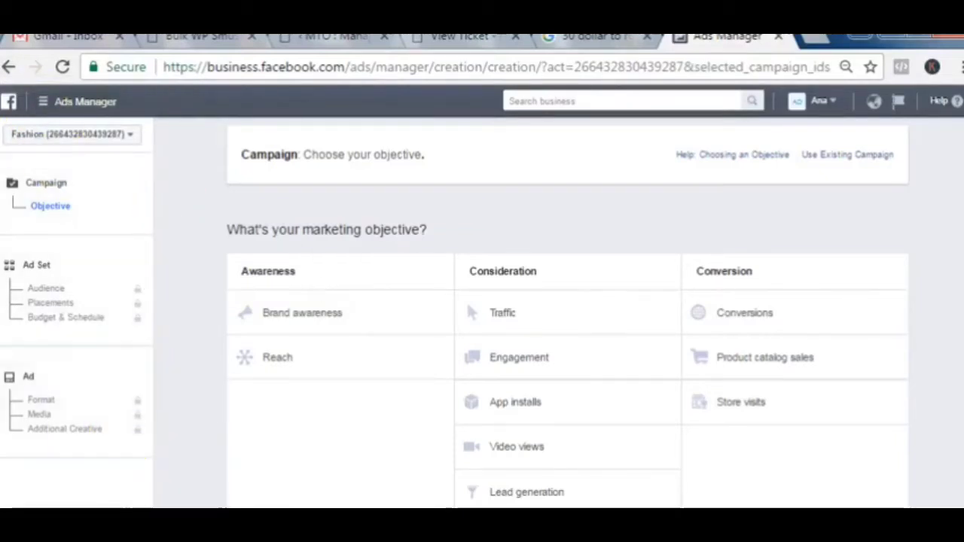
click(21, 539)
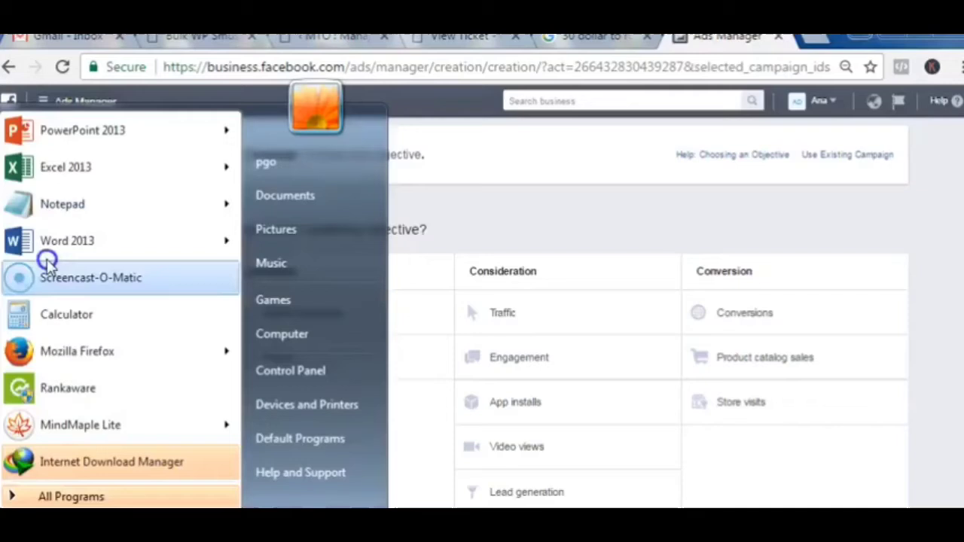
click(75, 205)
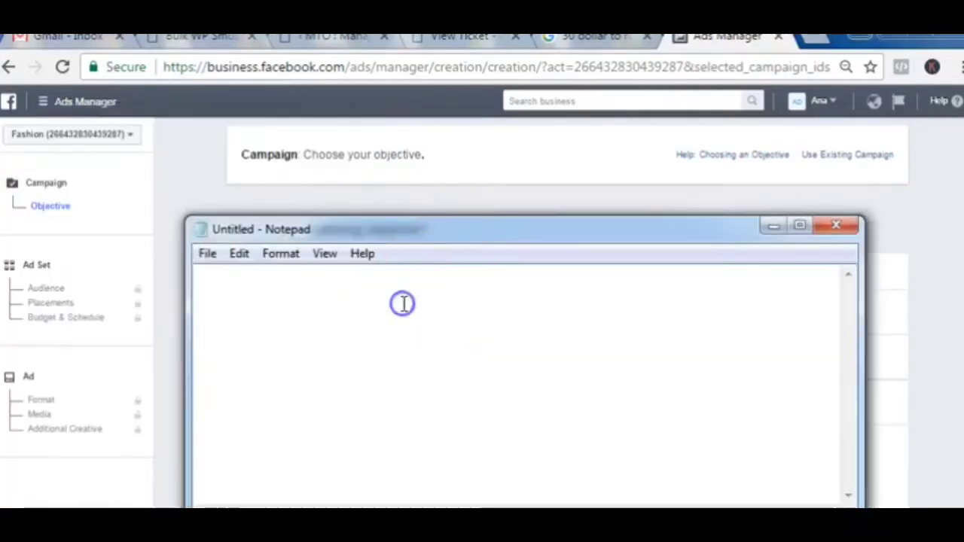
key(ctrl+v)
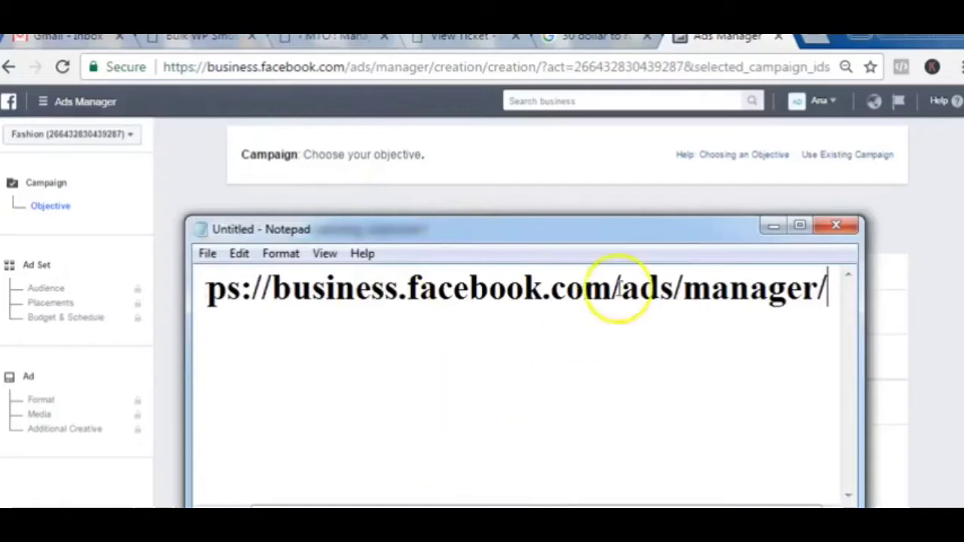
click(799, 226)
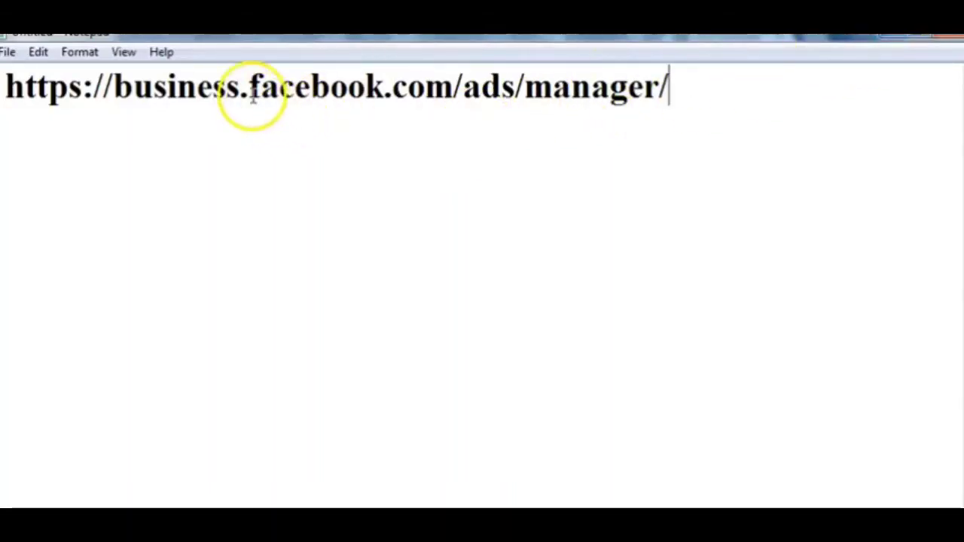
drag(250, 95, 216, 91)
click(886, 67)
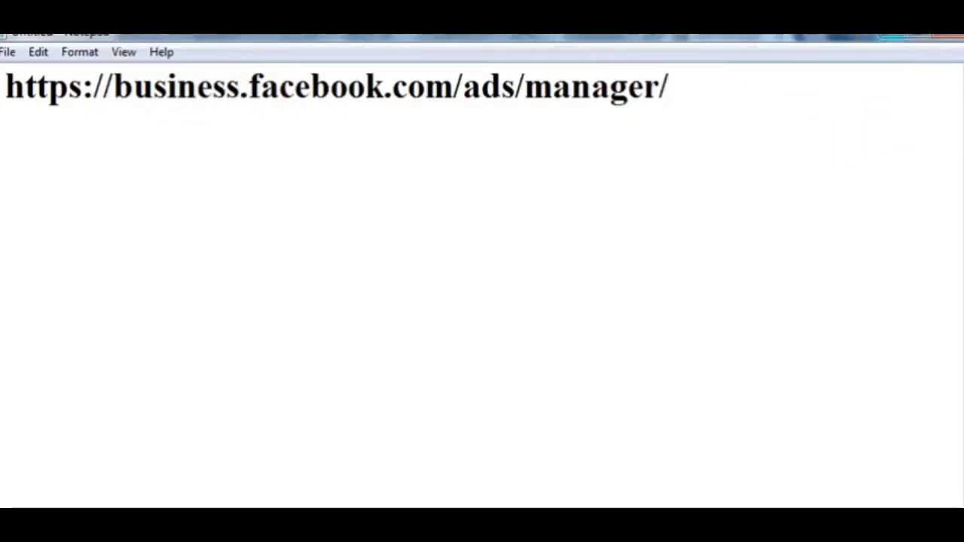
click(892, 37)
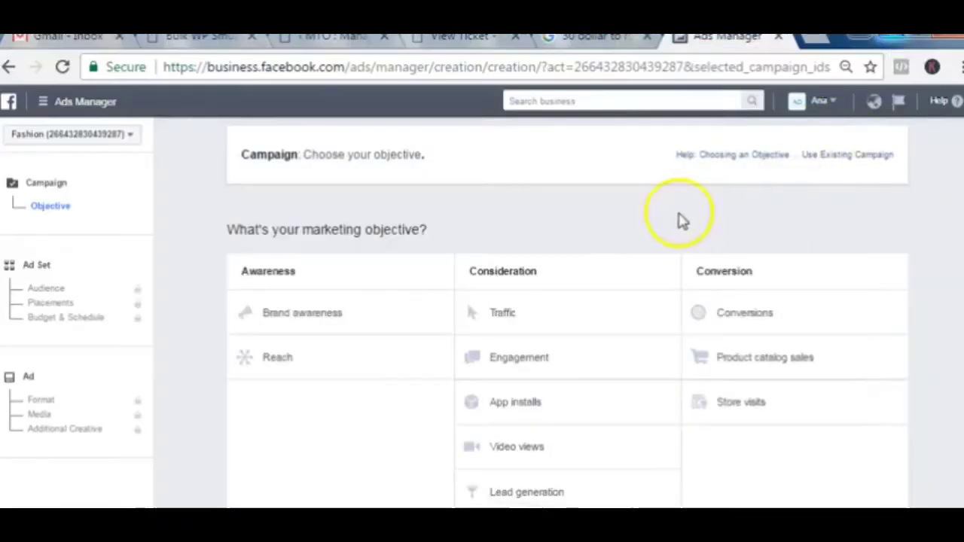
- Expand the complete list of Ads Manager tools, examine its categories, and open Page Posts in a new tab
click(44, 105)
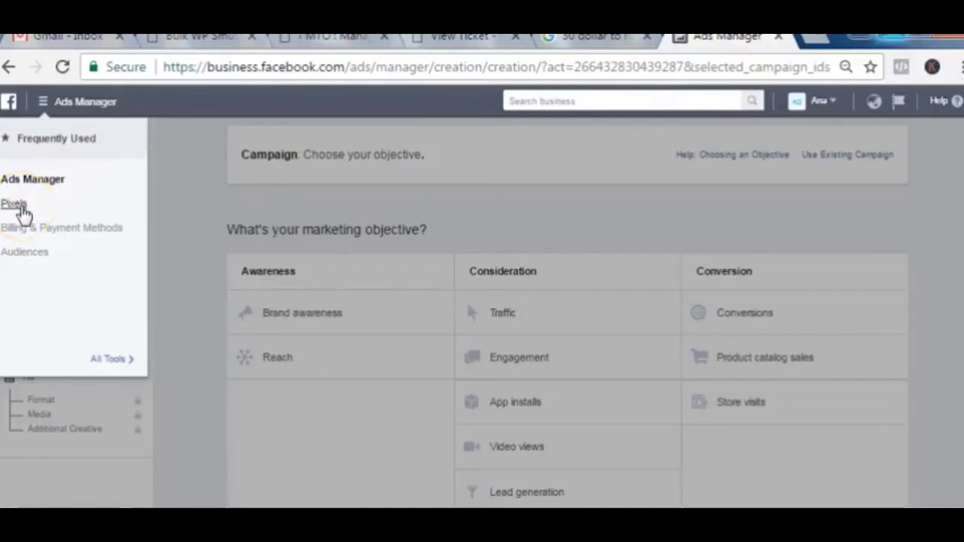
click(48, 206)
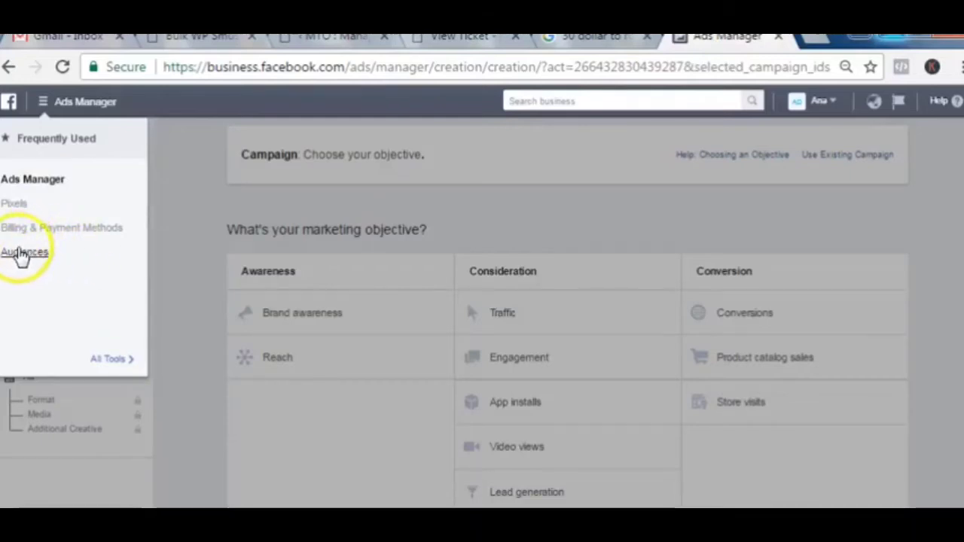
mouse_move(104, 363)
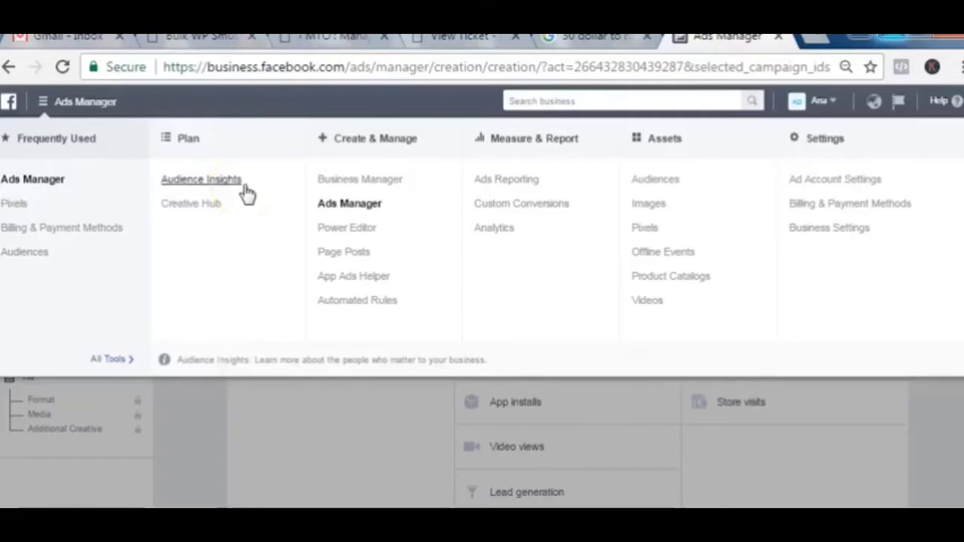
click(361, 185)
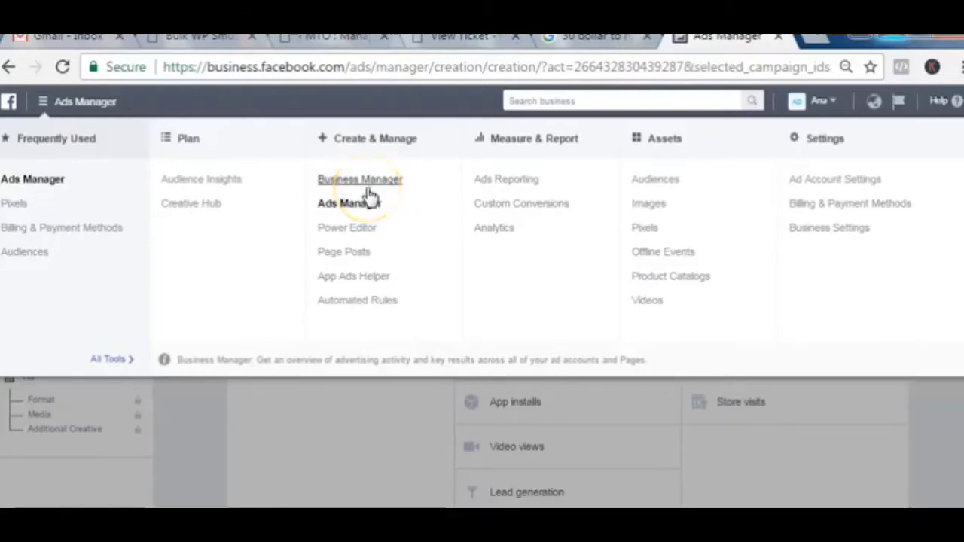
click(844, 228)
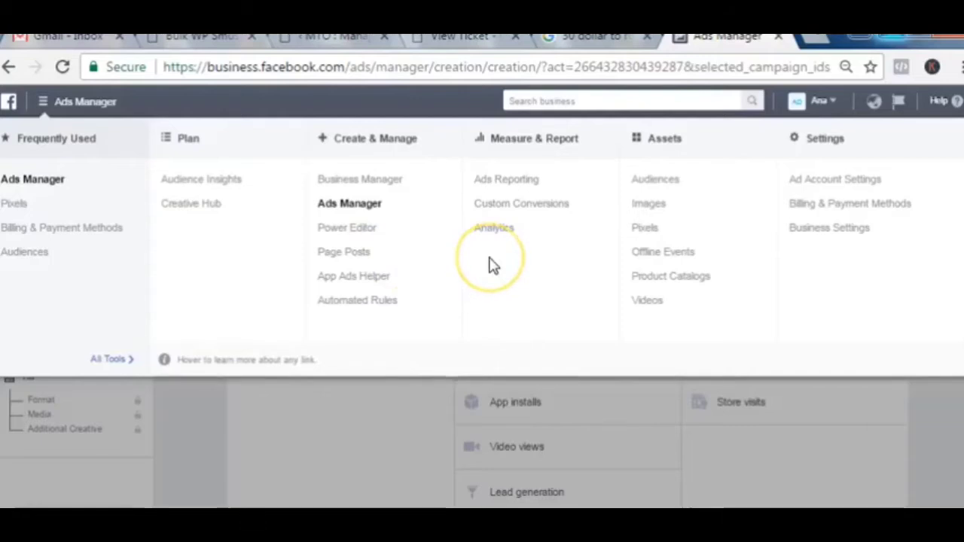
click(527, 263)
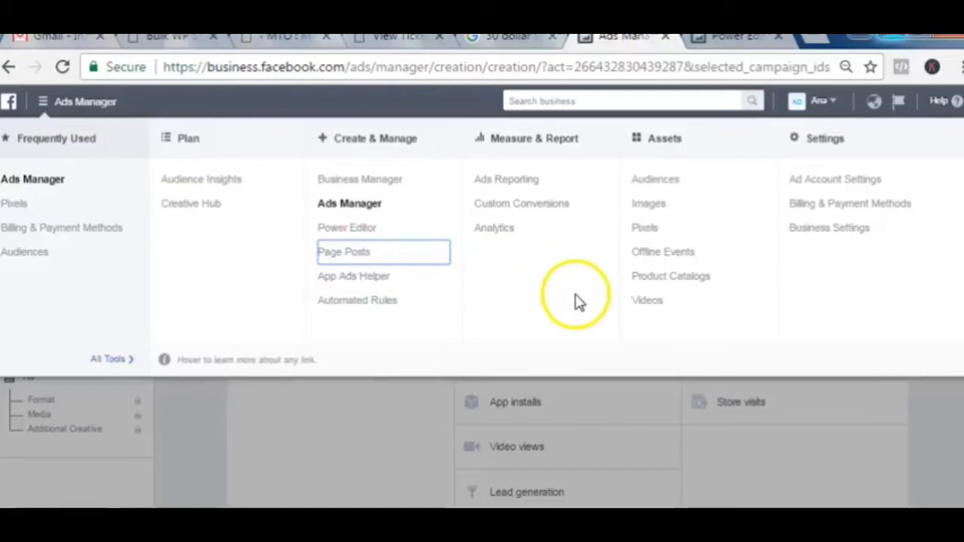
click(549, 288)
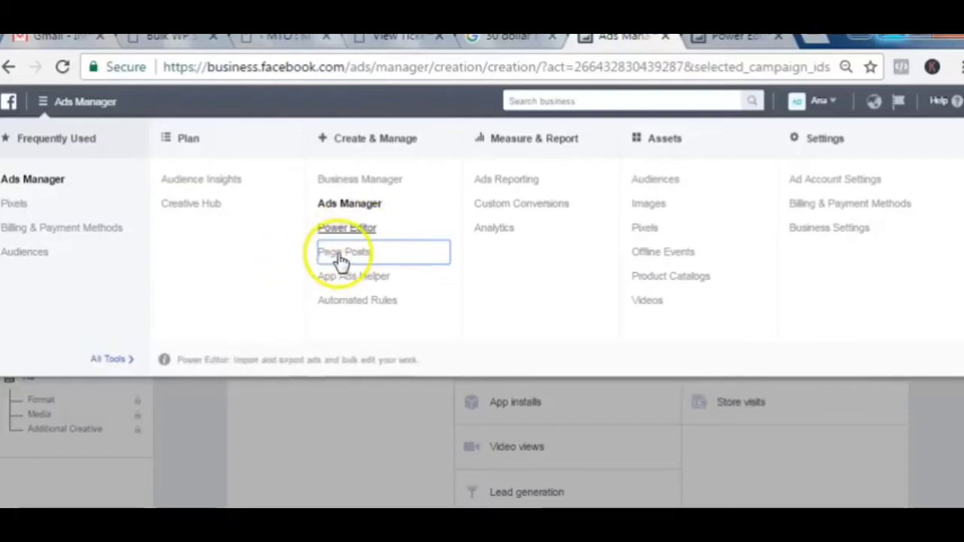
- Dismiss the unpublished page post form to view the Ads Posts list, and return to the Ads Manager page
click(729, 44)
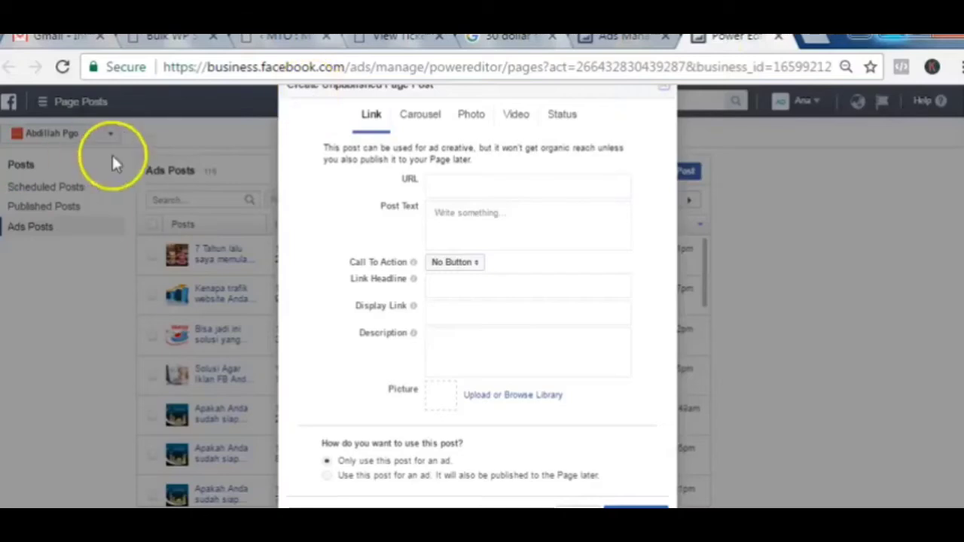
click(666, 93)
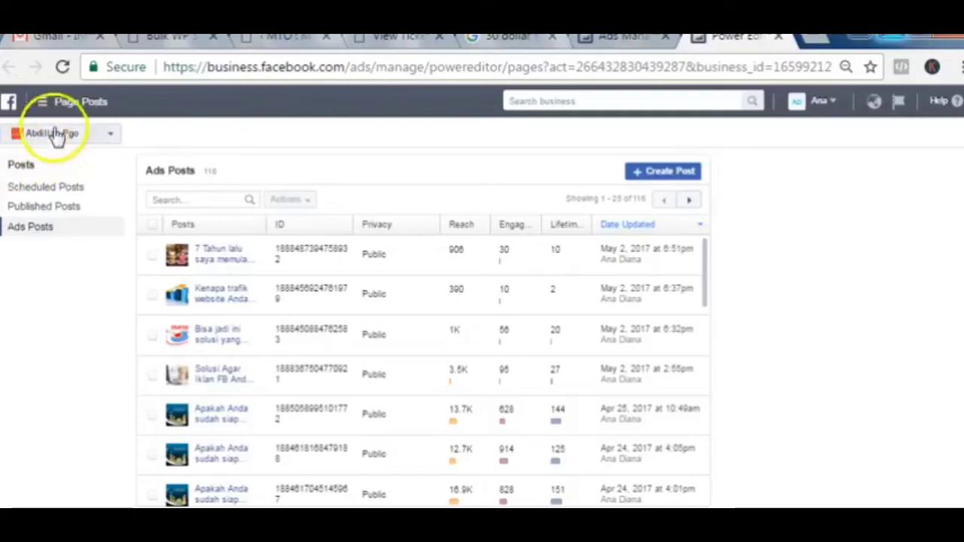
click(609, 38)
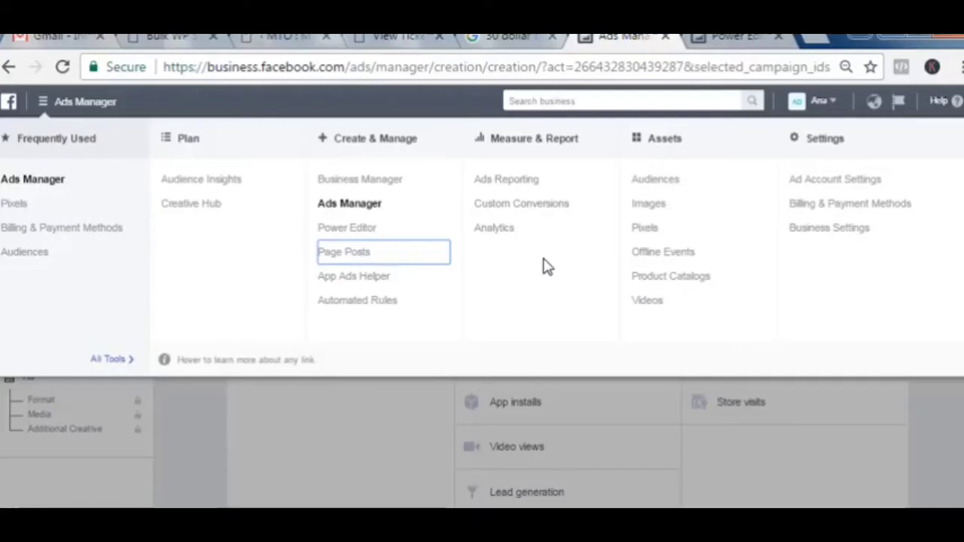
- Examine the Measure & Report, Assets, Frequently Used and Settings tools, and close the tools list
click(551, 285)
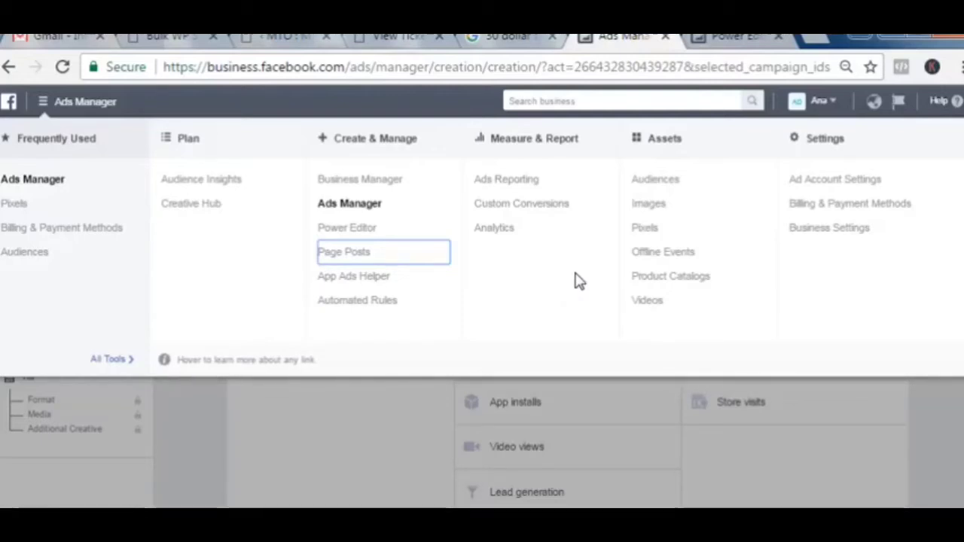
click(667, 185)
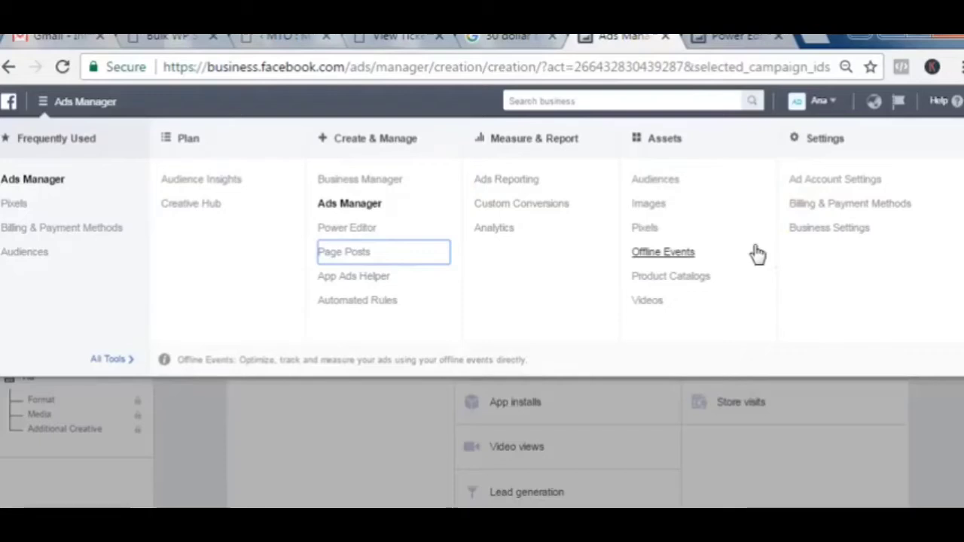
click(710, 293)
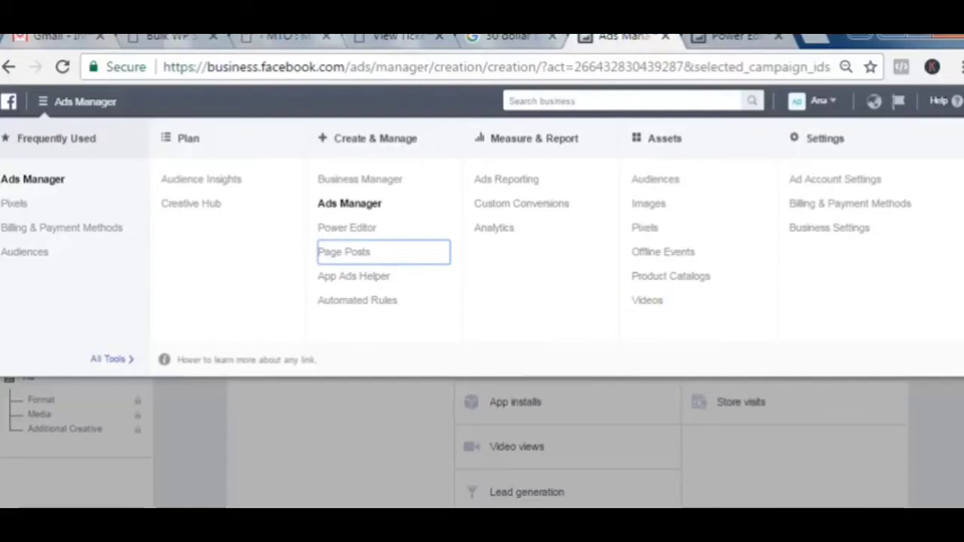
click(500, 241)
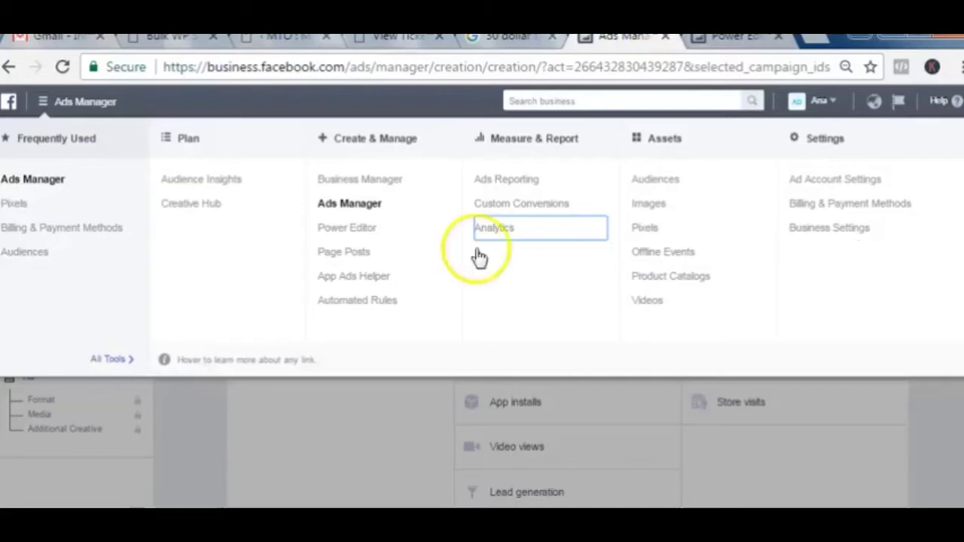
click(30, 263)
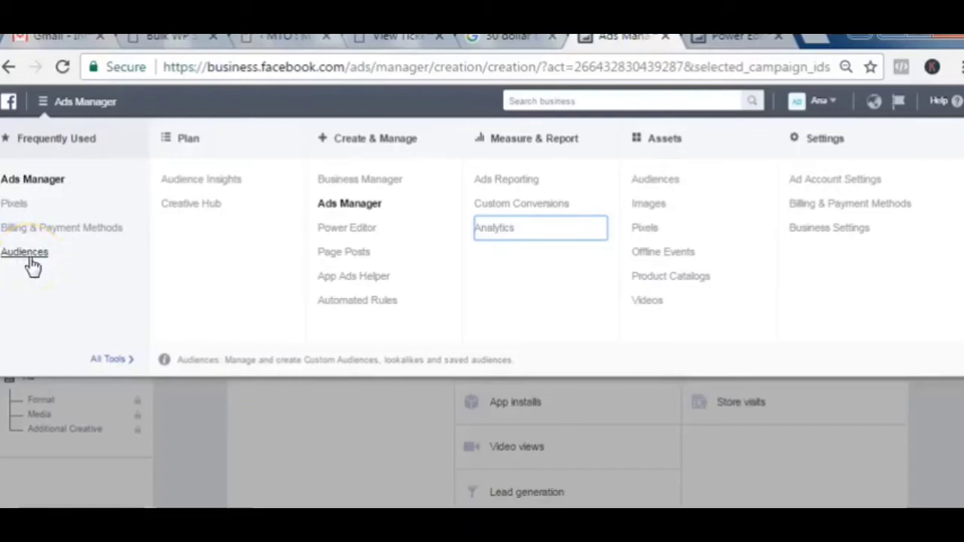
click(53, 286)
click(865, 185)
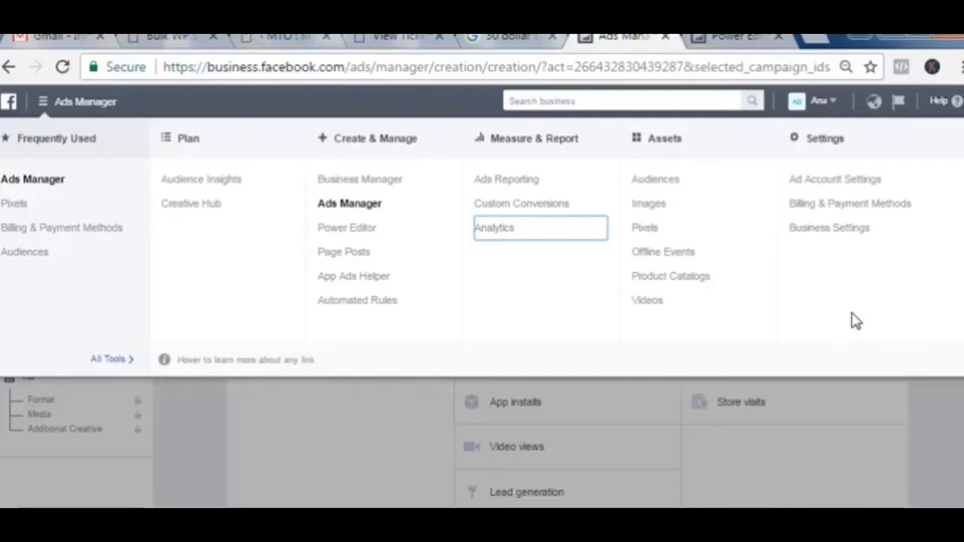
click(833, 290)
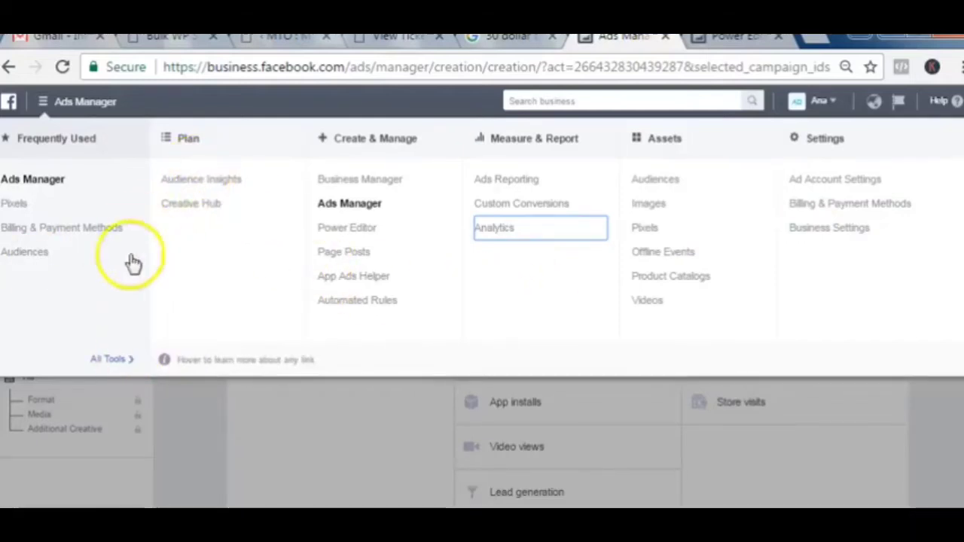
click(271, 443)
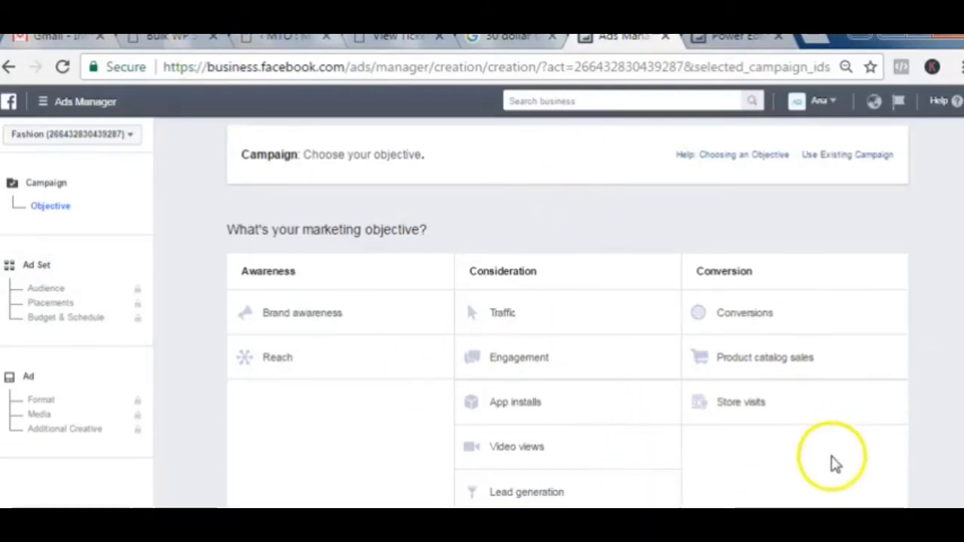
- Choose Traffic as the campaign objective, keep the campaign name Traffic, and continue to the ad set
click(545, 327)
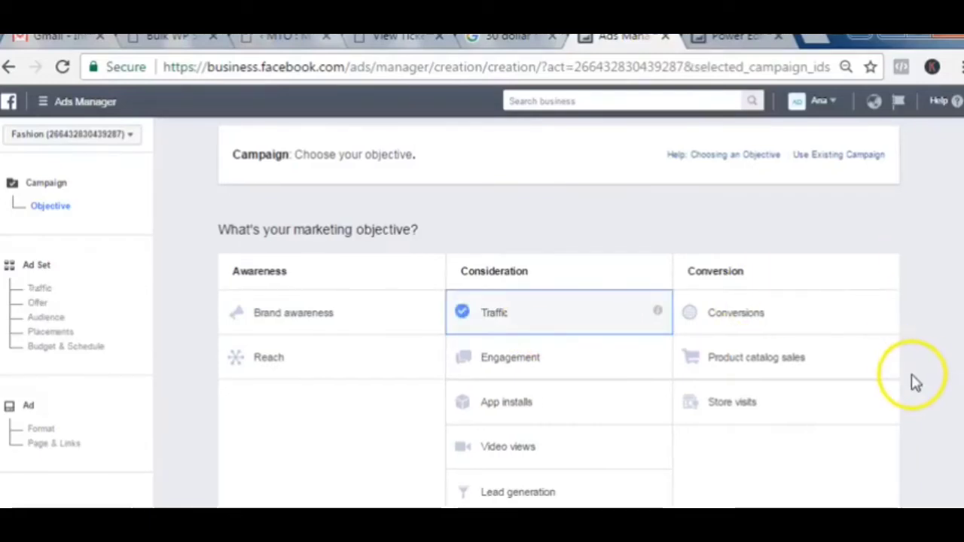
scroll(559, 313, down, 1)
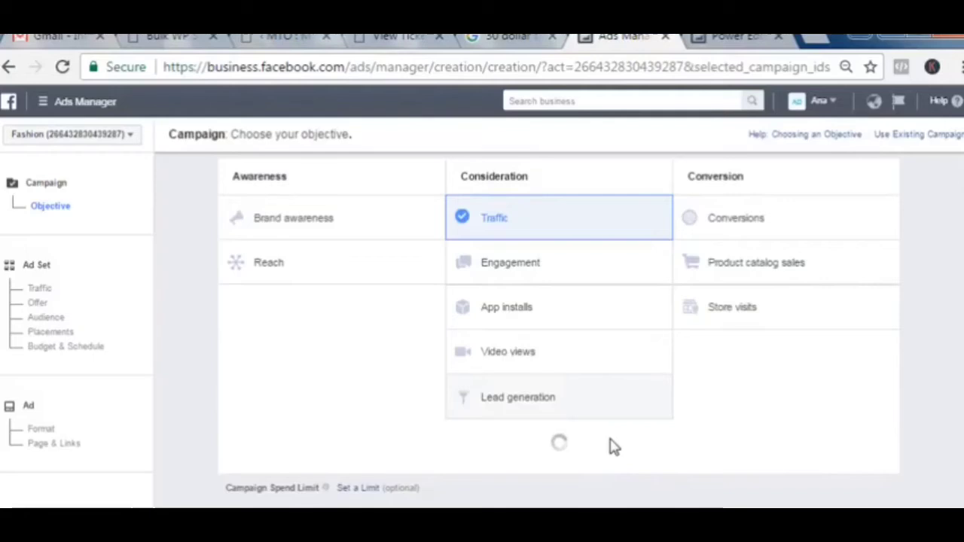
click(690, 431)
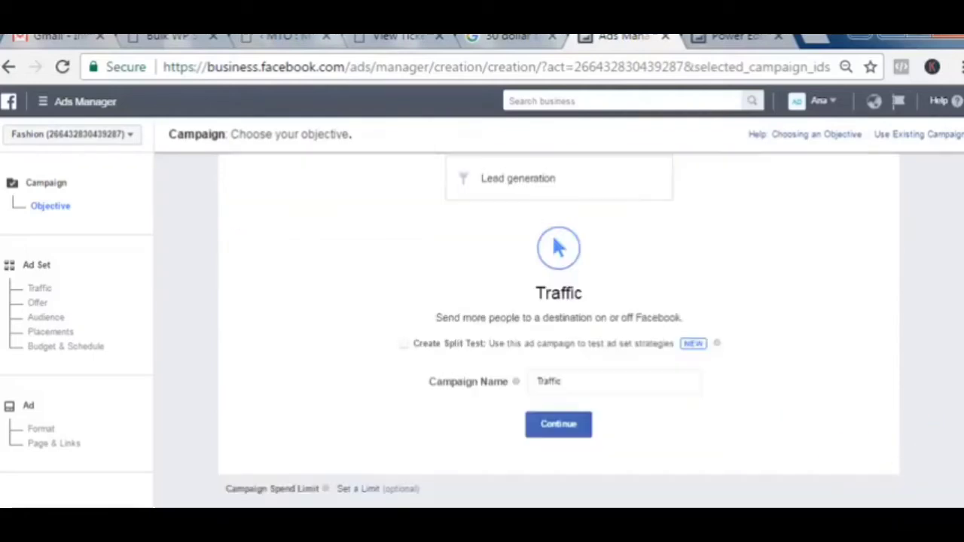
click(574, 426)
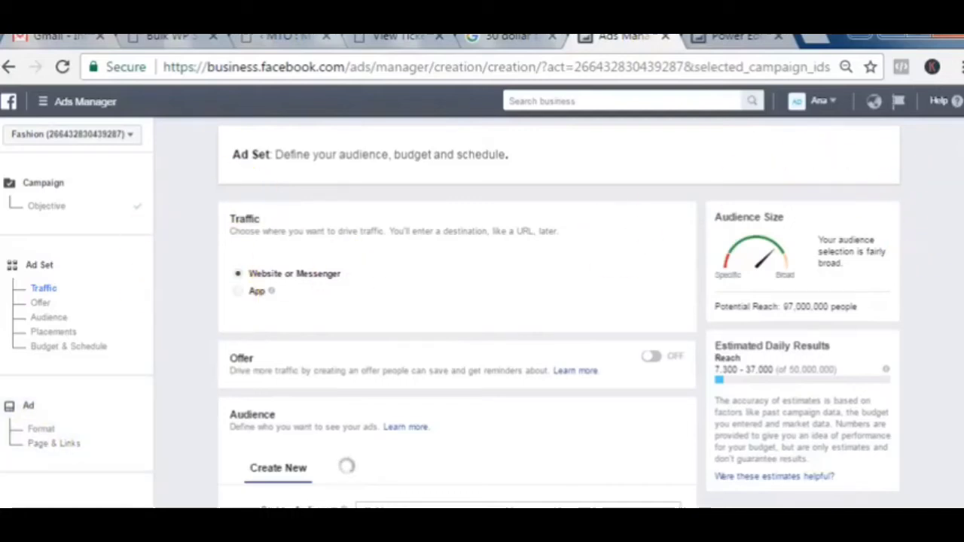
- Review the ad set's traffic, offer and audience settings, including the location-type choices and the field for adding locations
scroll(482, 301, down, 2)
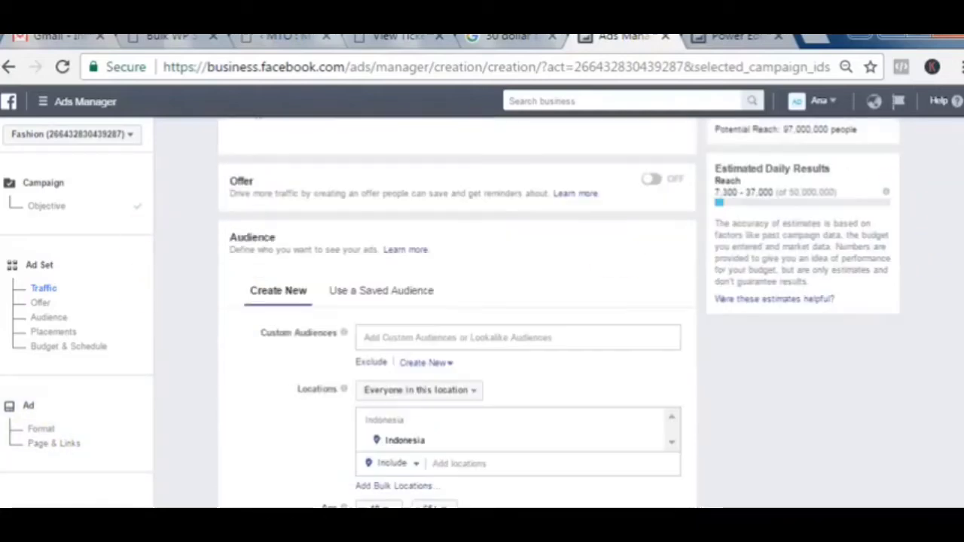
scroll(482, 301, up, 3)
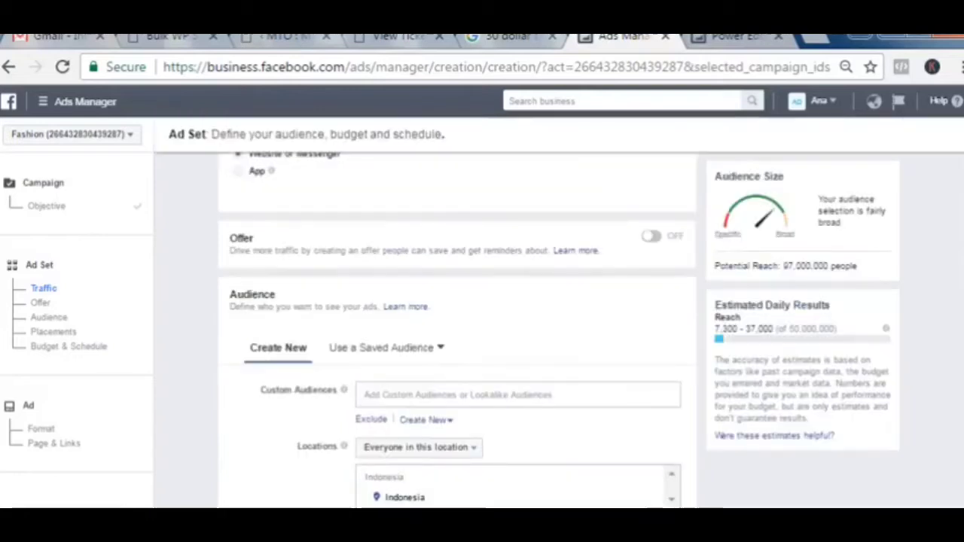
scroll(457, 331, down, 5)
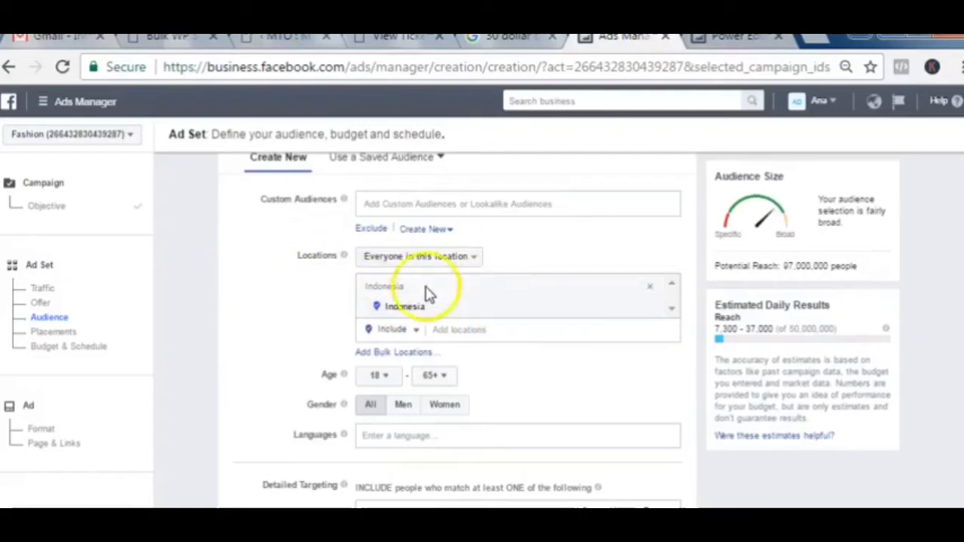
scroll(579, 351, down, 1)
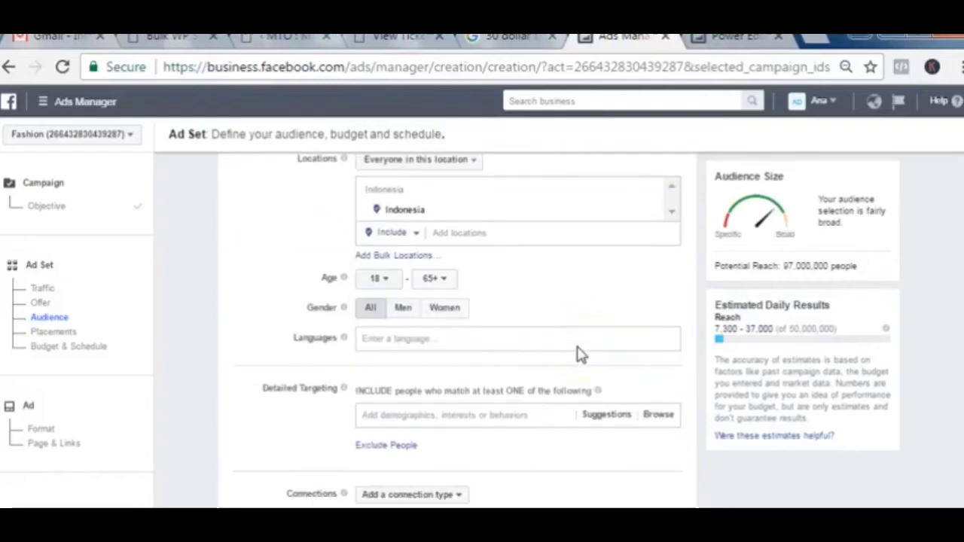
scroll(579, 351, up, 1)
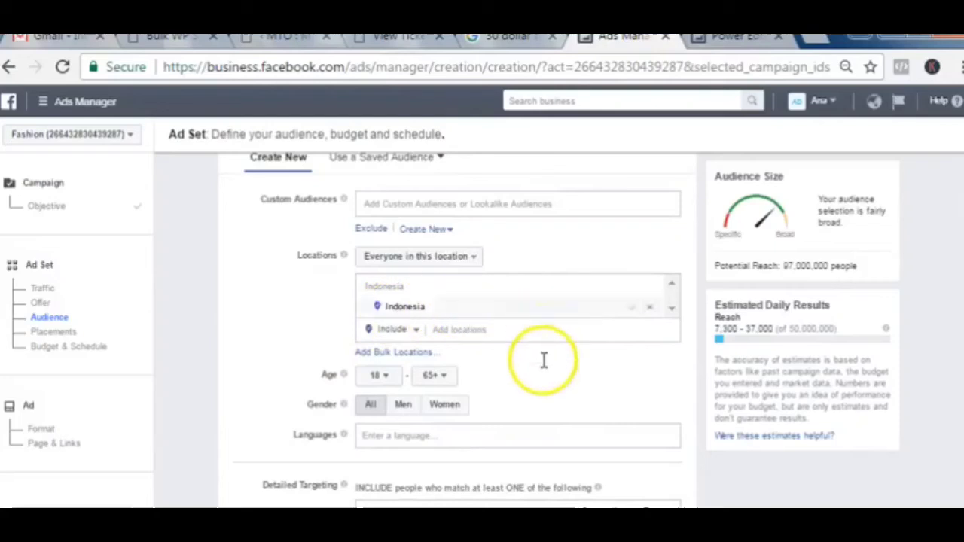
click(451, 257)
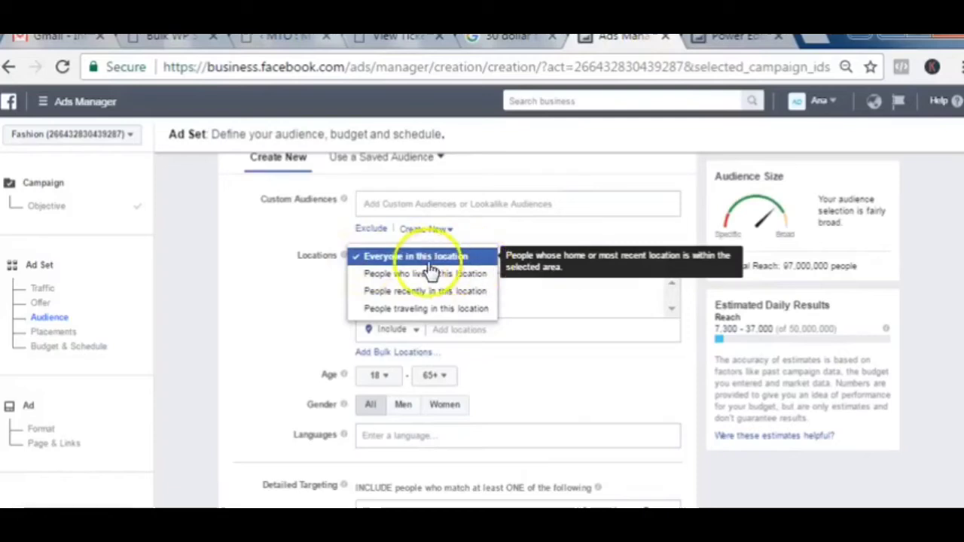
click(468, 332)
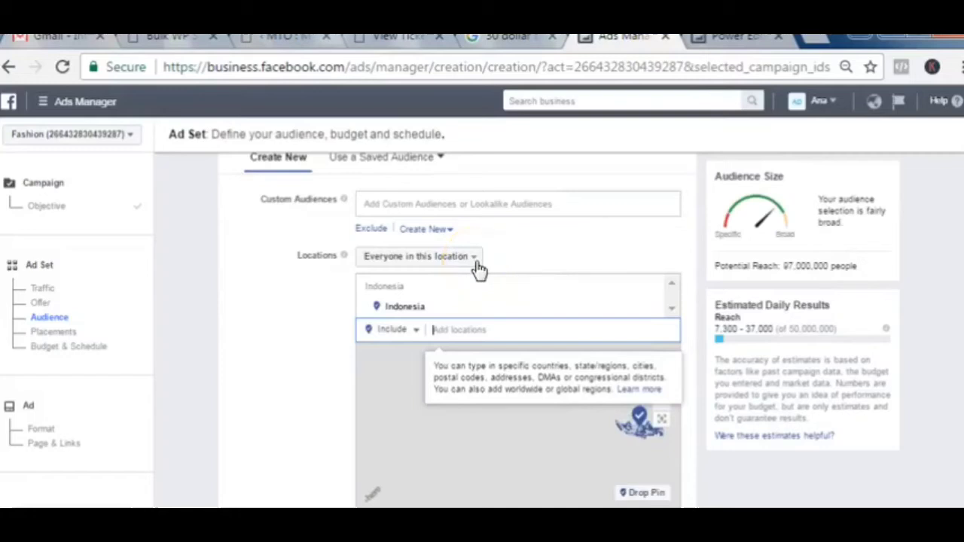
- Compare the descriptions of the audience location-type choices, keeping Everyone in this location
click(478, 264)
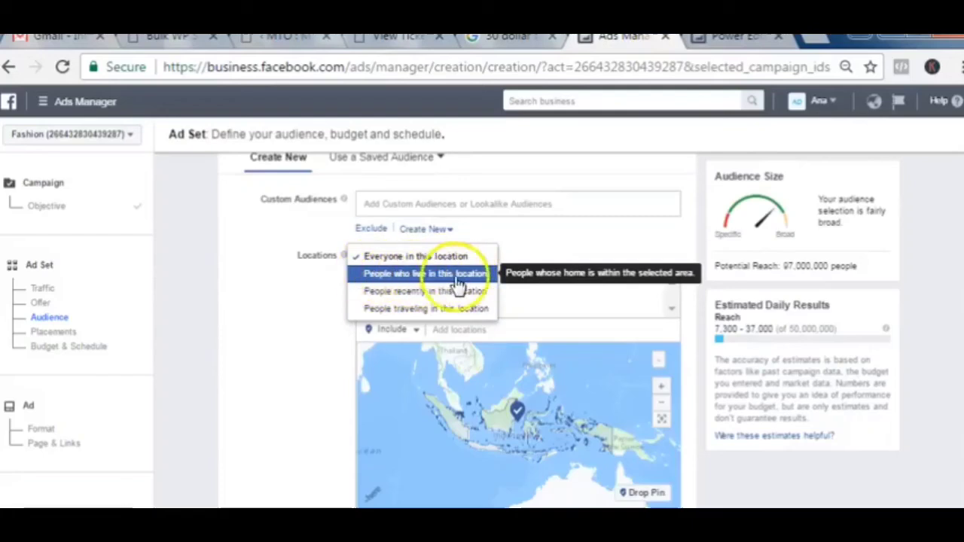
click(405, 260)
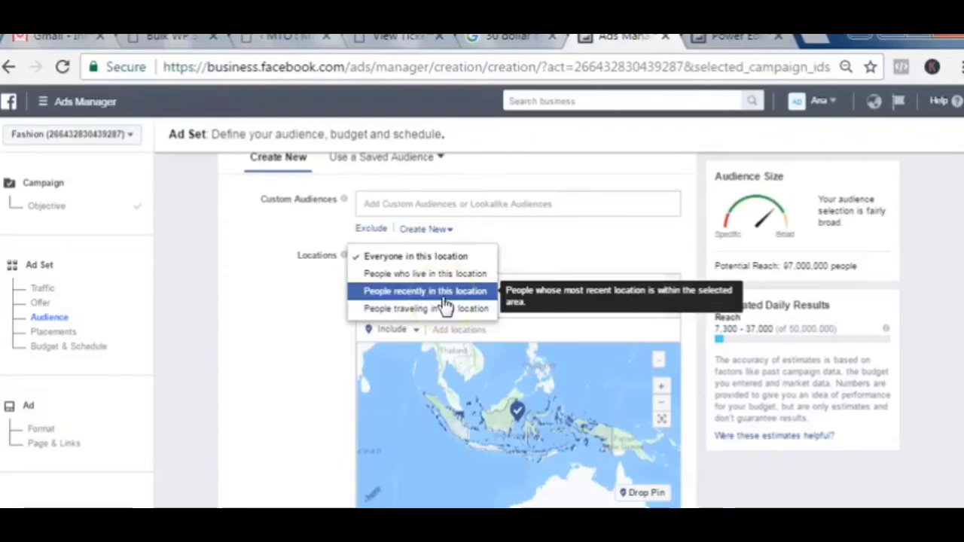
click(404, 315)
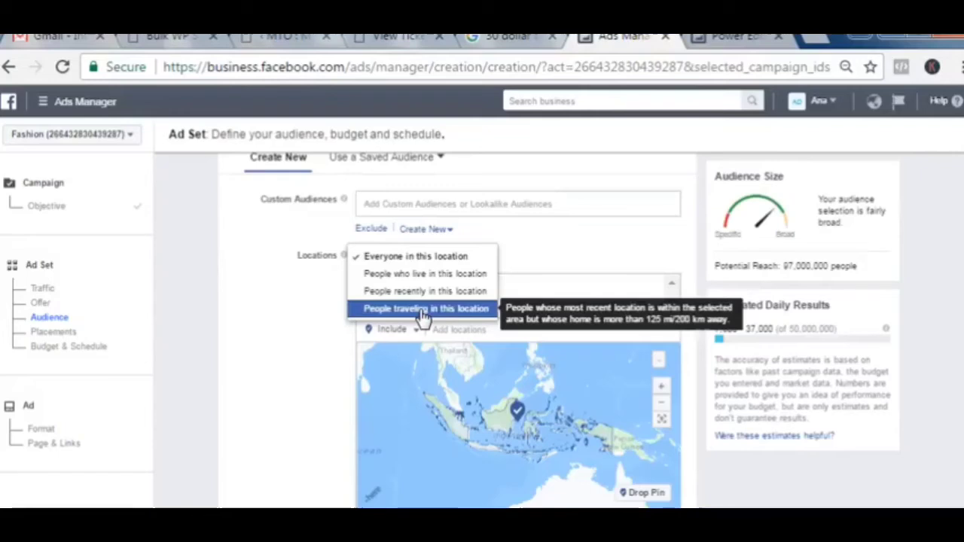
click(436, 272)
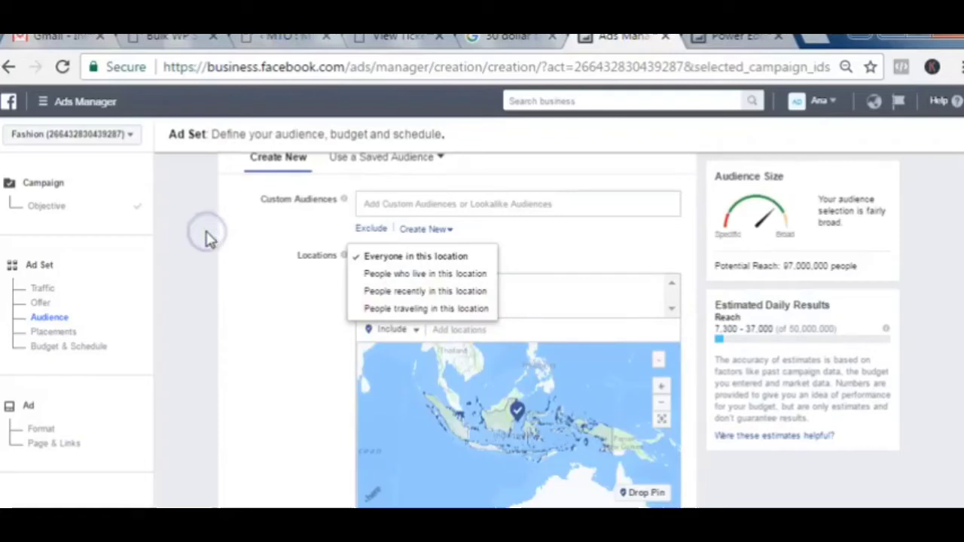
click(271, 311)
- Examine the audience's age, gender, language, detailed targeting and connection settings
scroll(515, 358, down, 1)
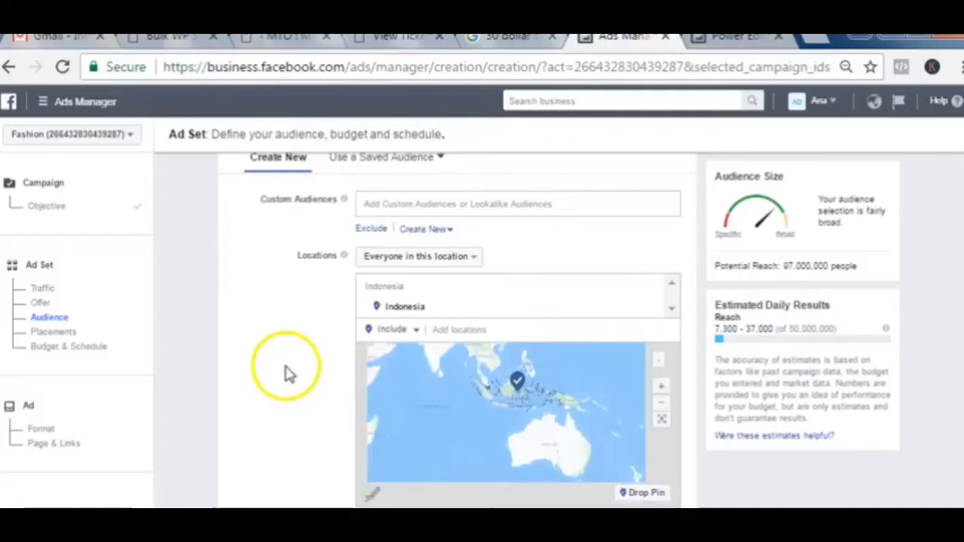
scroll(284, 366, down, 2)
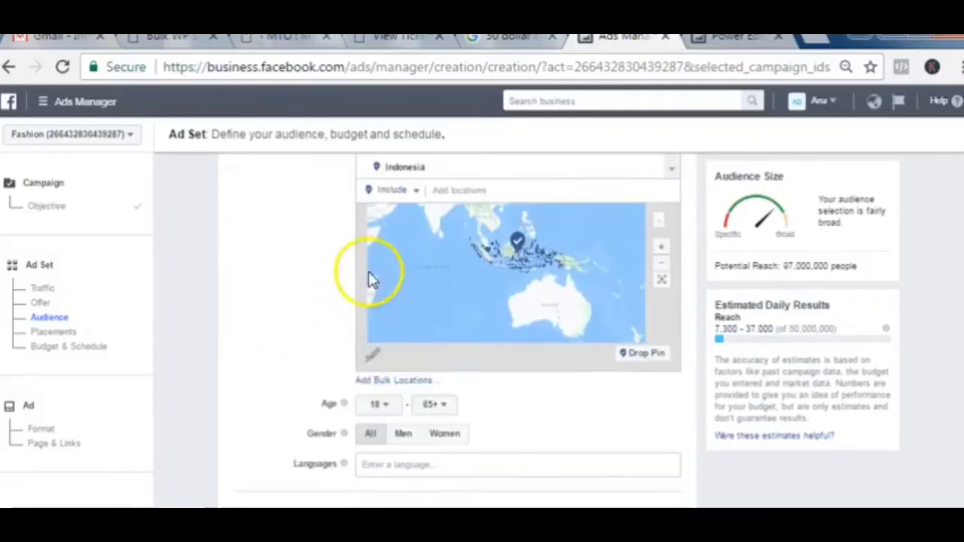
scroll(267, 282, down, 1)
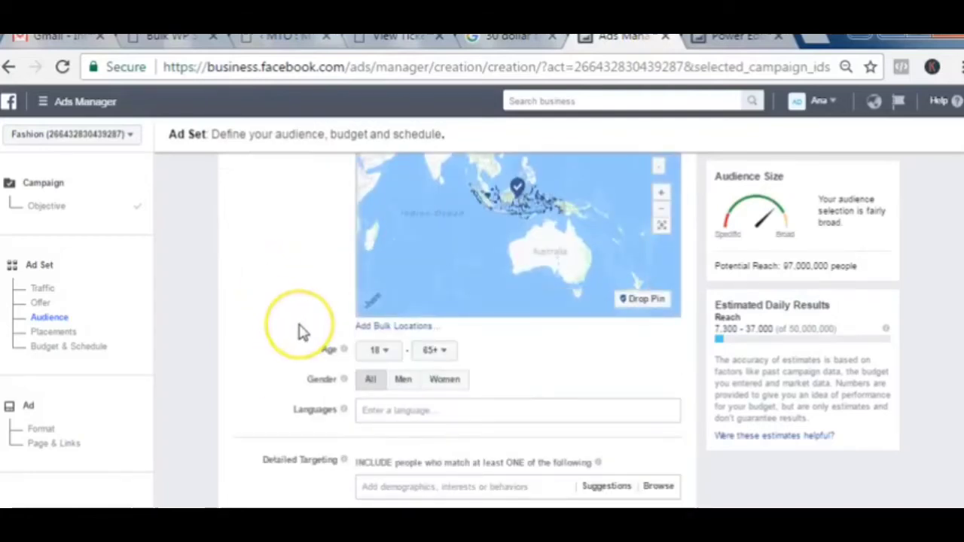
scroll(299, 331, down, 2)
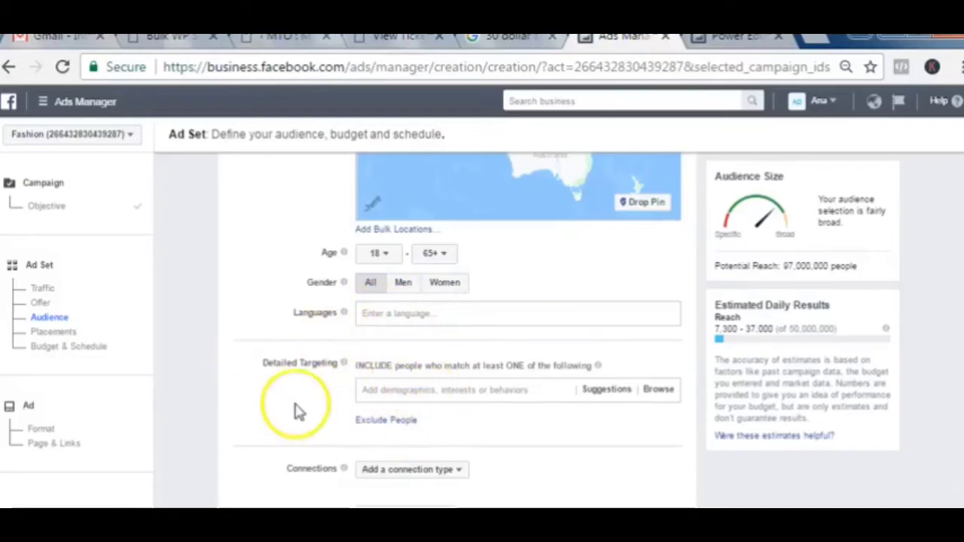
scroll(475, 444, down, 2)
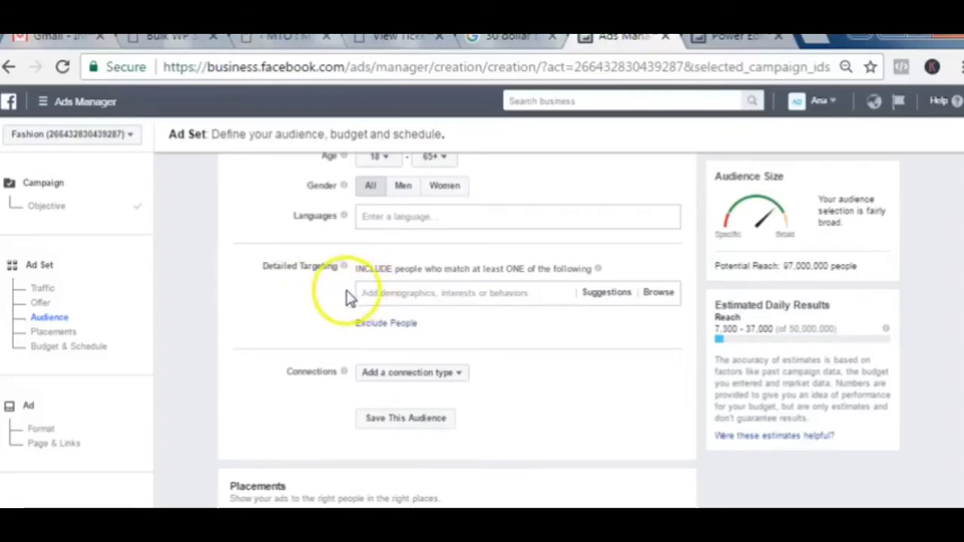
click(489, 297)
click(392, 326)
click(527, 392)
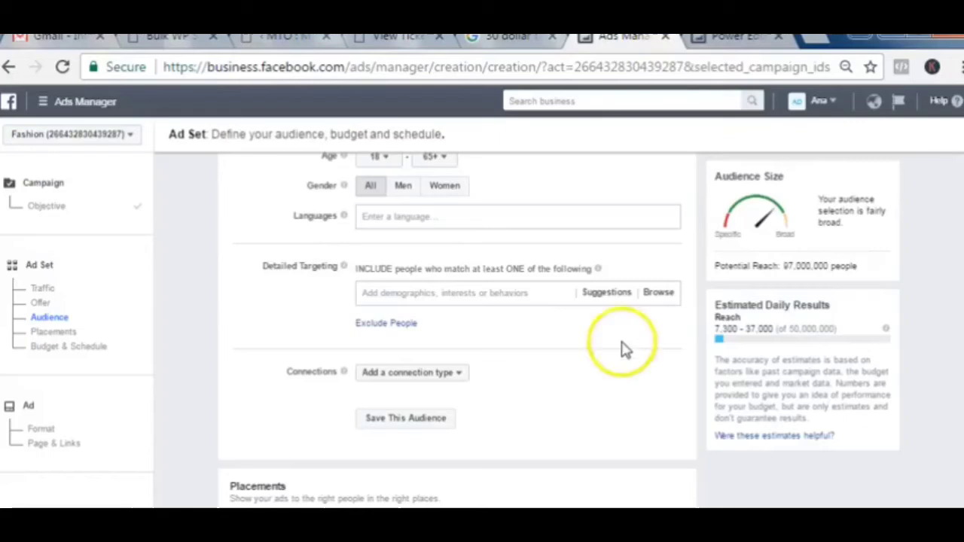
- Review the option for saving the audience and check which saved audiences can be reused, without choosing one
scroll(600, 402, down, 3)
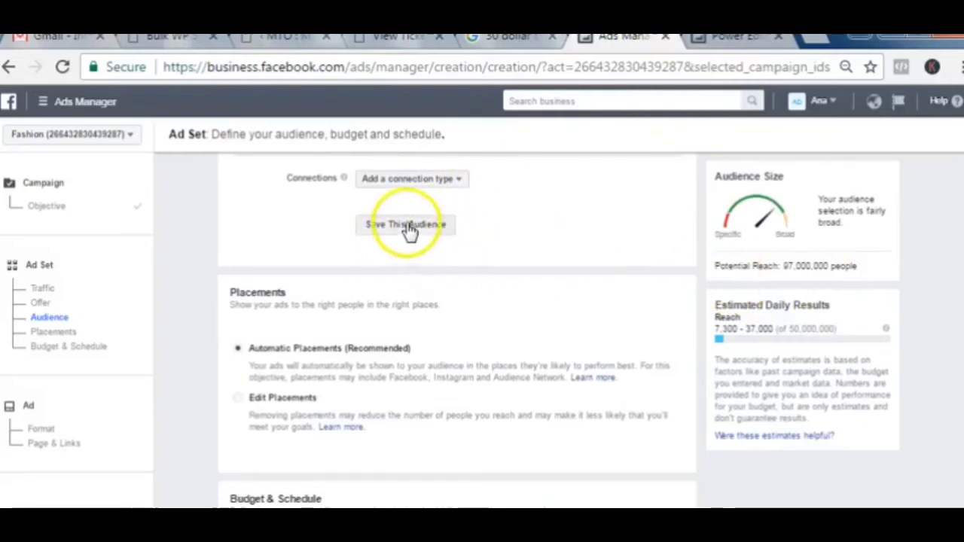
scroll(512, 279, up, 3)
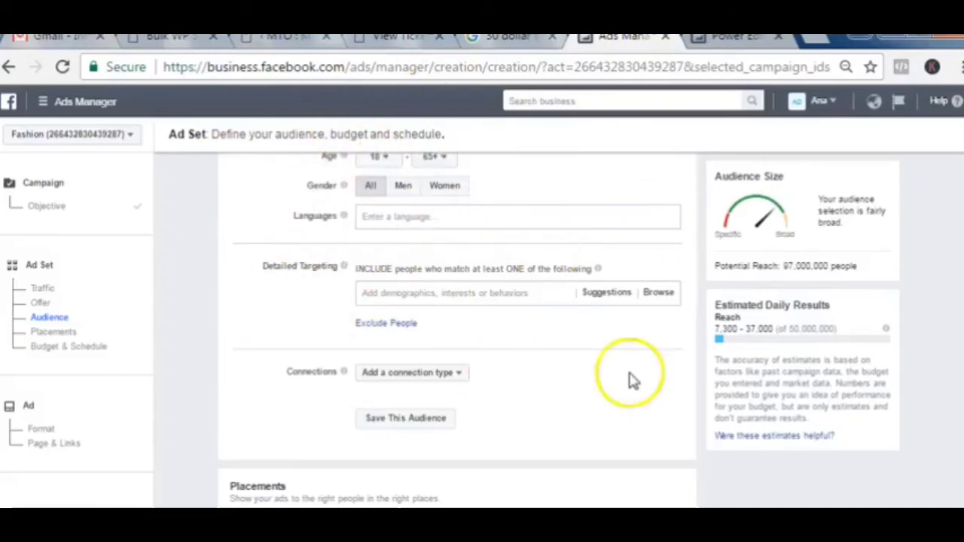
scroll(595, 462, down, 2)
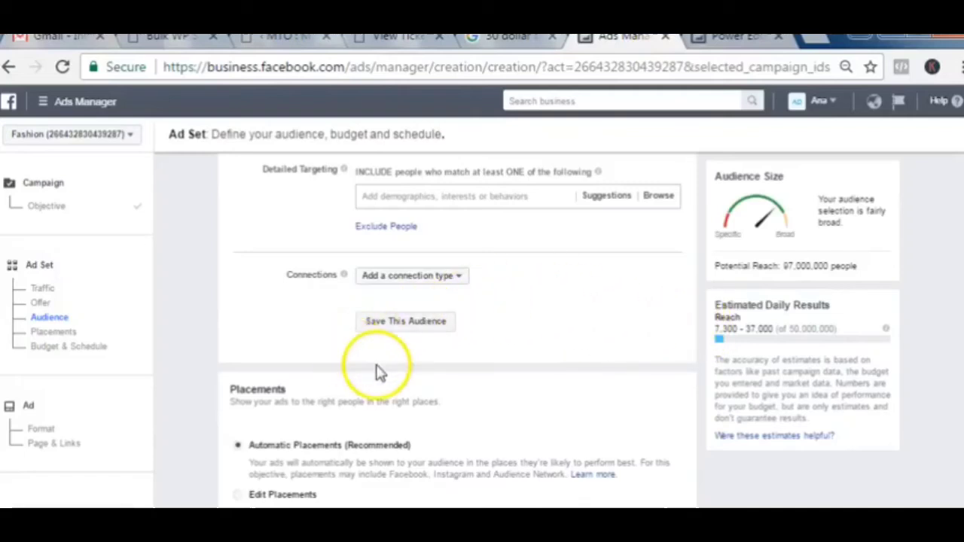
scroll(382, 376, up, 6)
scroll(294, 297, up, 2)
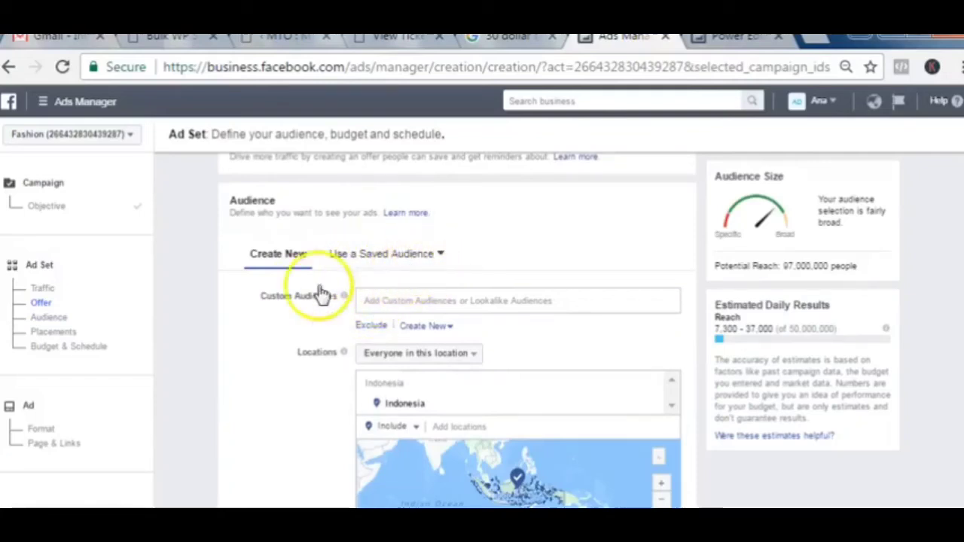
scroll(301, 328, down, 3)
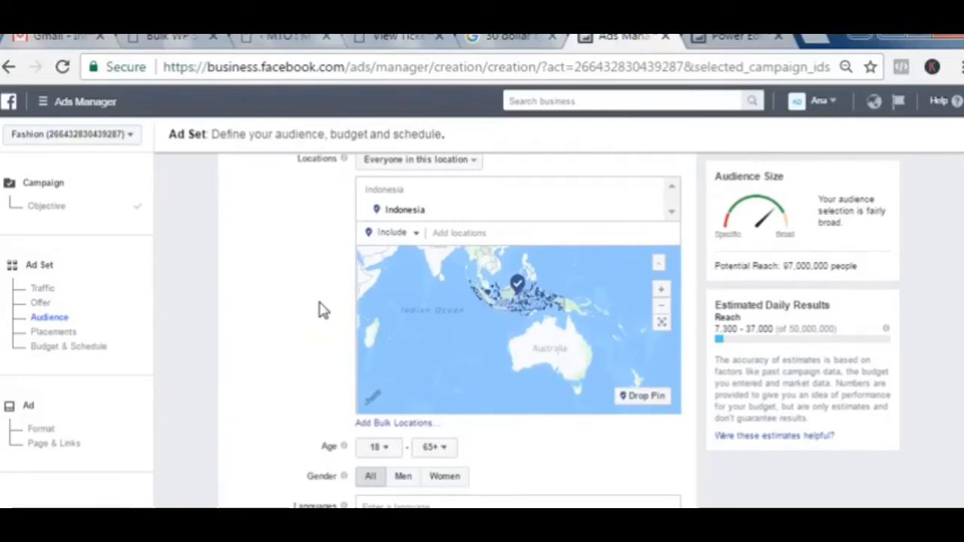
scroll(320, 309, up, 1)
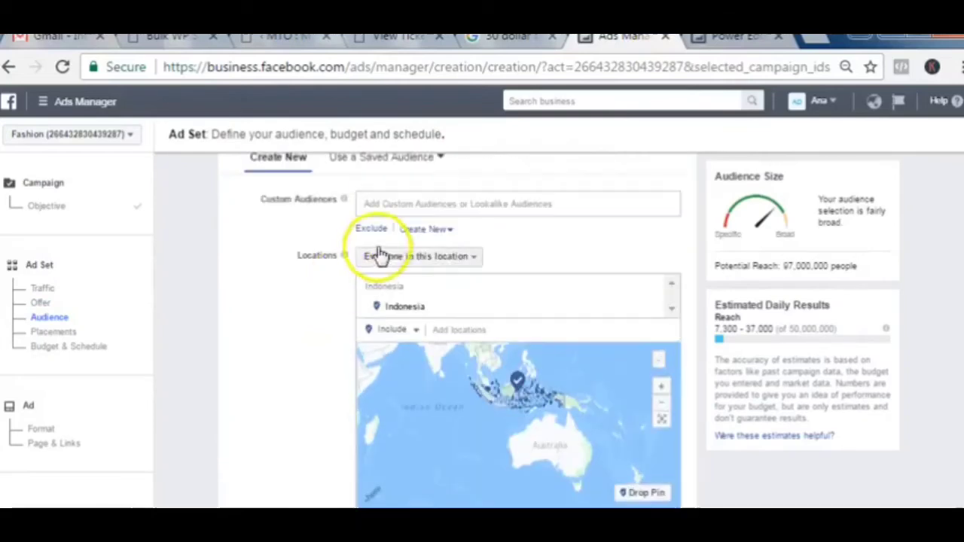
click(445, 160)
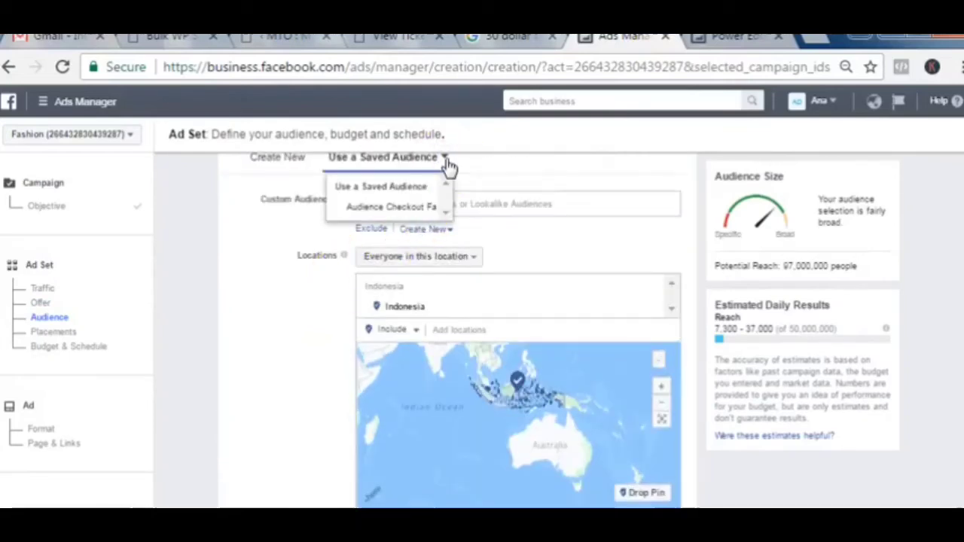
mouse_move(374, 217)
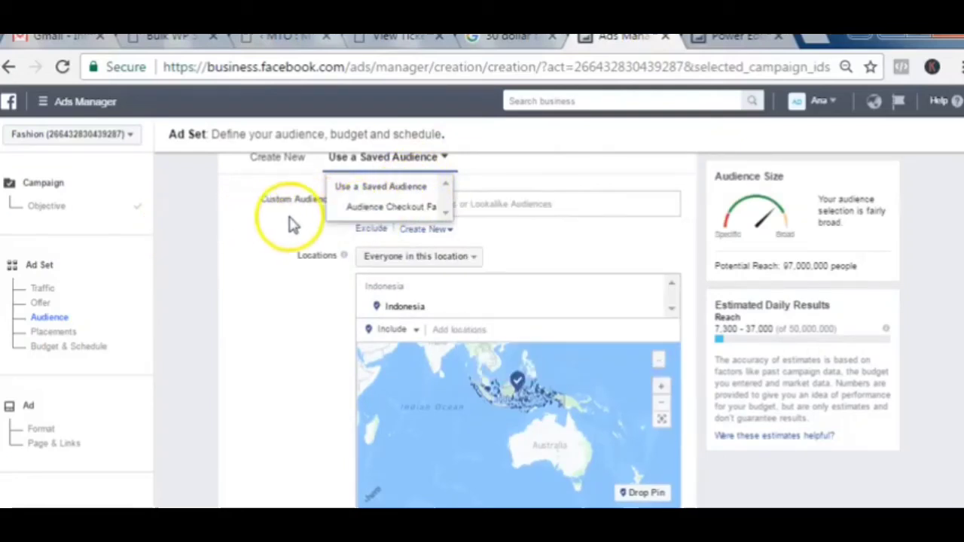
click(278, 301)
- Switch the ad set's placements from automatic to Edit Placements
scroll(280, 305, down, 4)
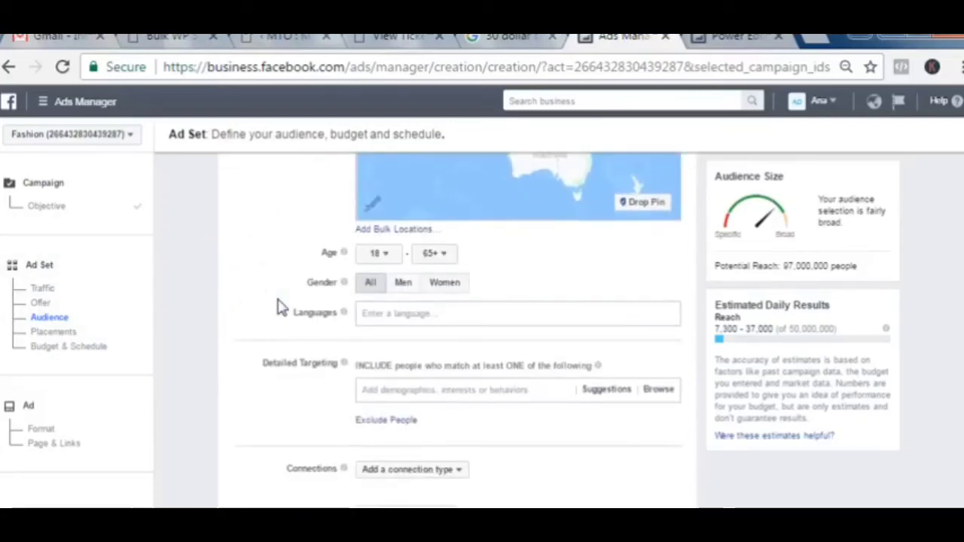
scroll(278, 306, down, 4)
click(277, 310)
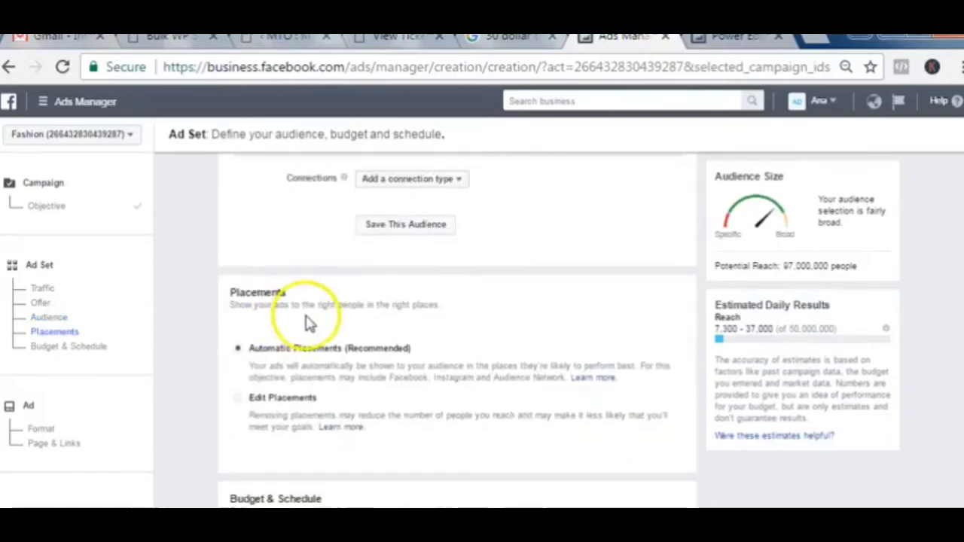
click(248, 403)
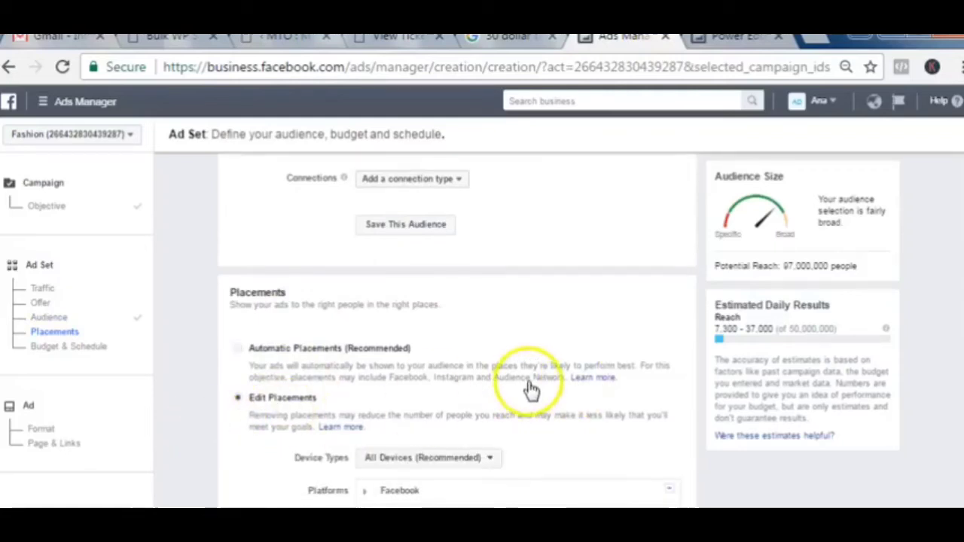
- Examine the placement device types and platforms, and glance over the Budget & Schedule settings
scroll(529, 388, down, 4)
scroll(343, 322, up, 2)
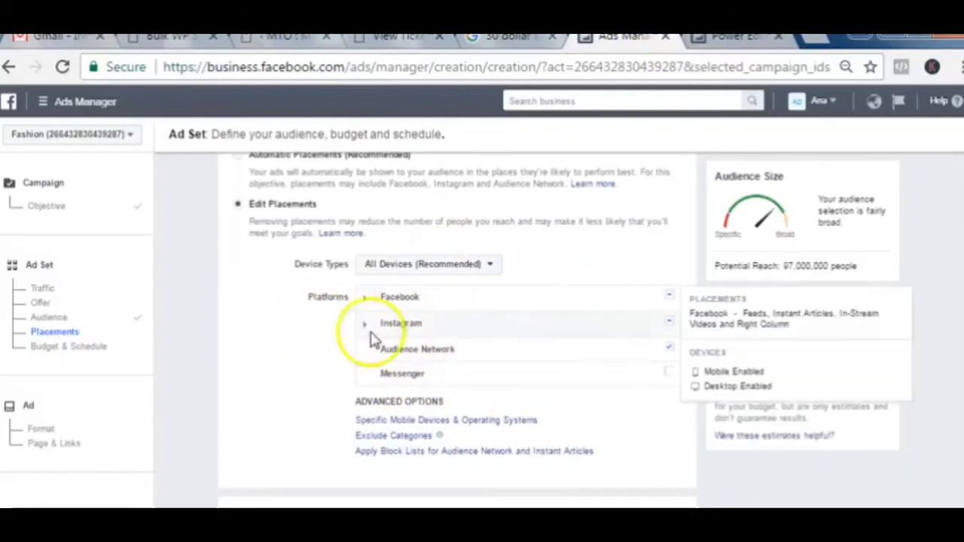
scroll(255, 372, down, 3)
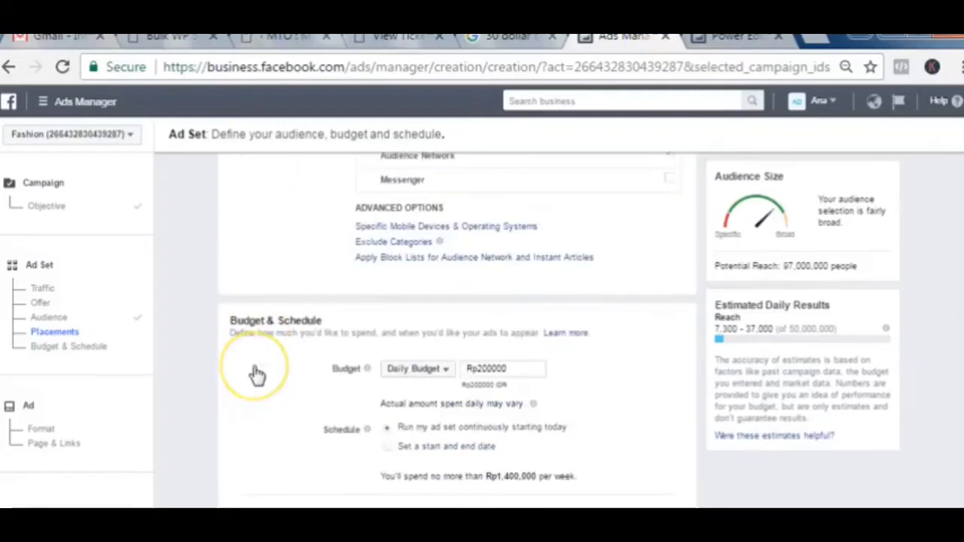
scroll(256, 373, down, 3)
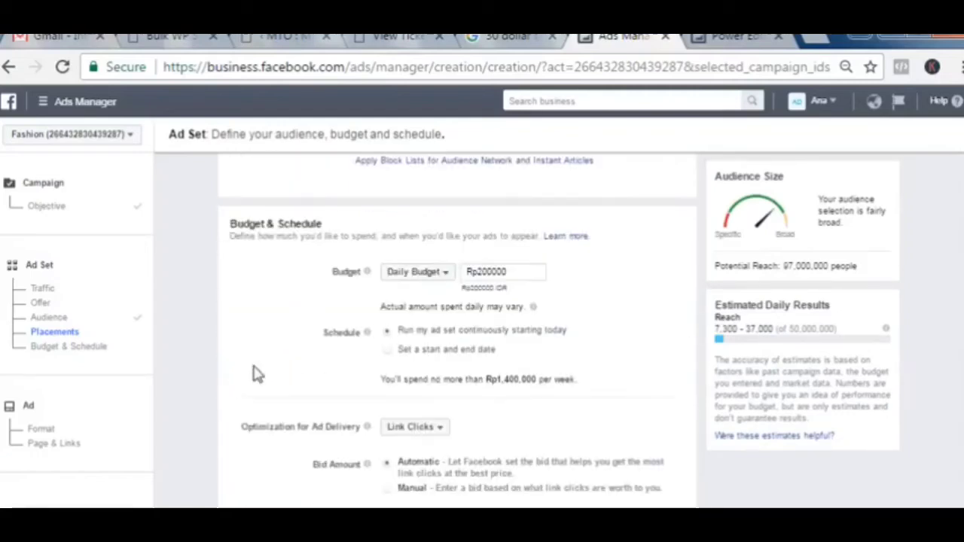
scroll(256, 373, up, 4)
scroll(256, 373, up, 3)
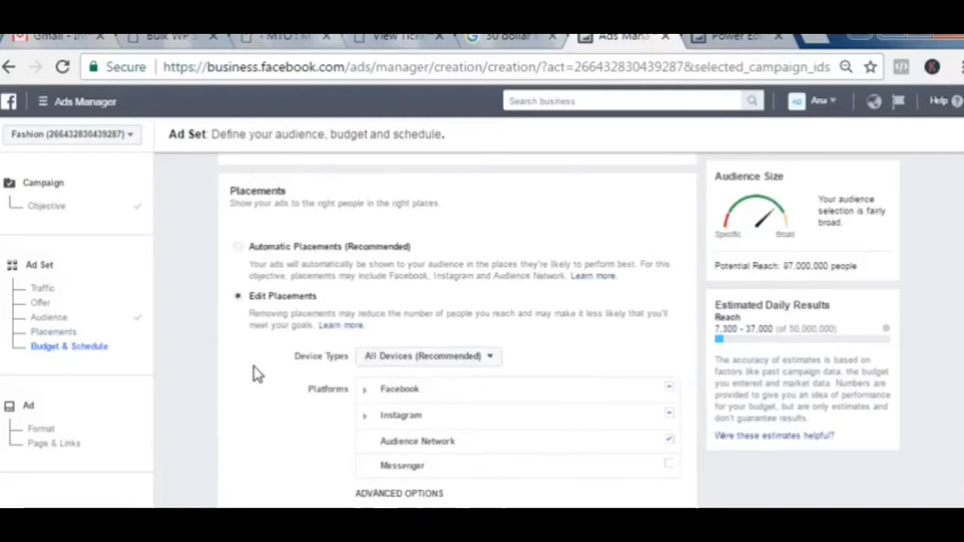
scroll(256, 373, down, 1)
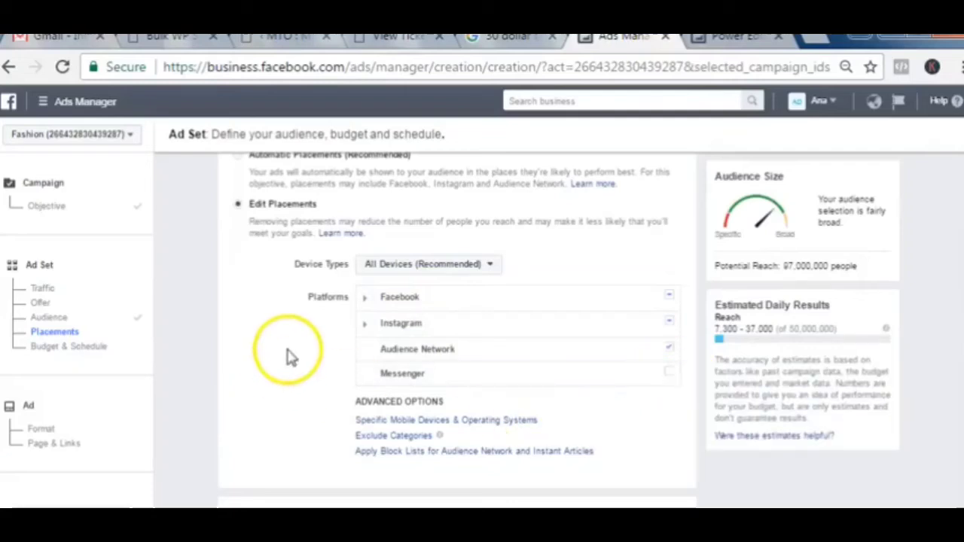
- Expand the specific mobile devices and operating systems option and limit the placements to iOS Devices Only
scroll(260, 360, down, 1)
scroll(260, 359, down, 2)
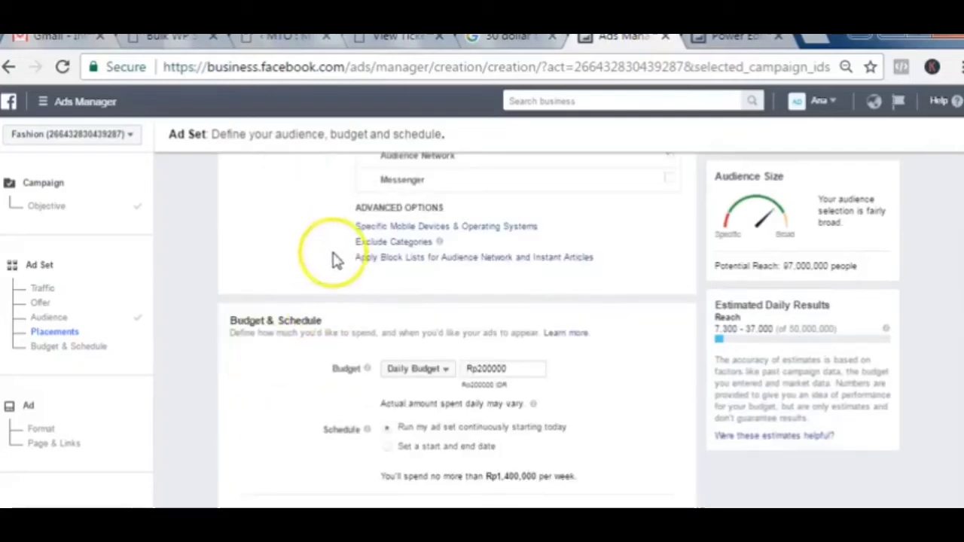
click(461, 227)
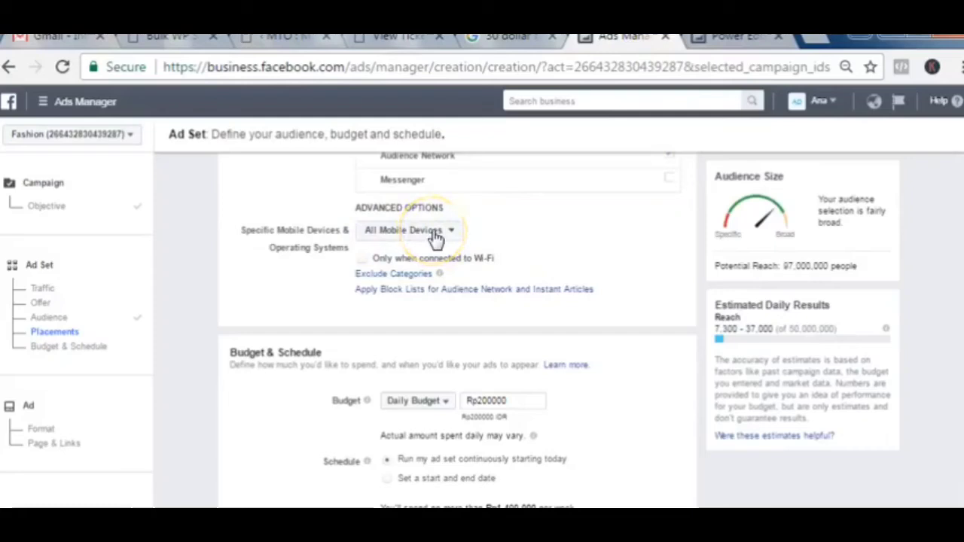
click(434, 233)
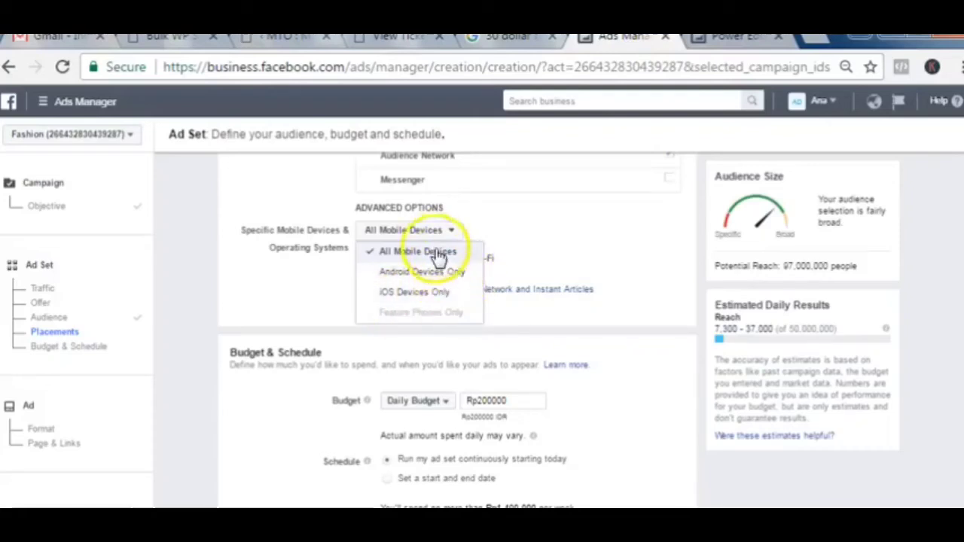
click(412, 296)
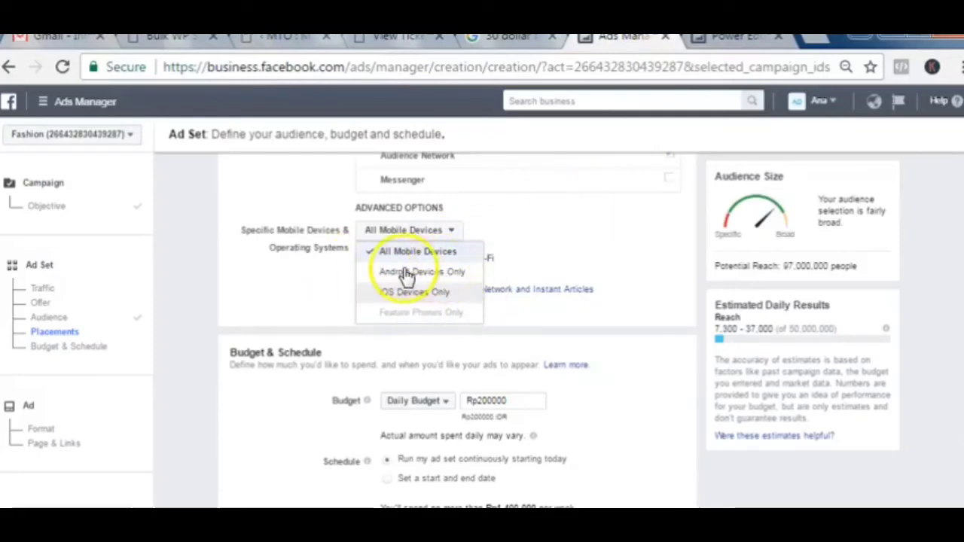
click(413, 291)
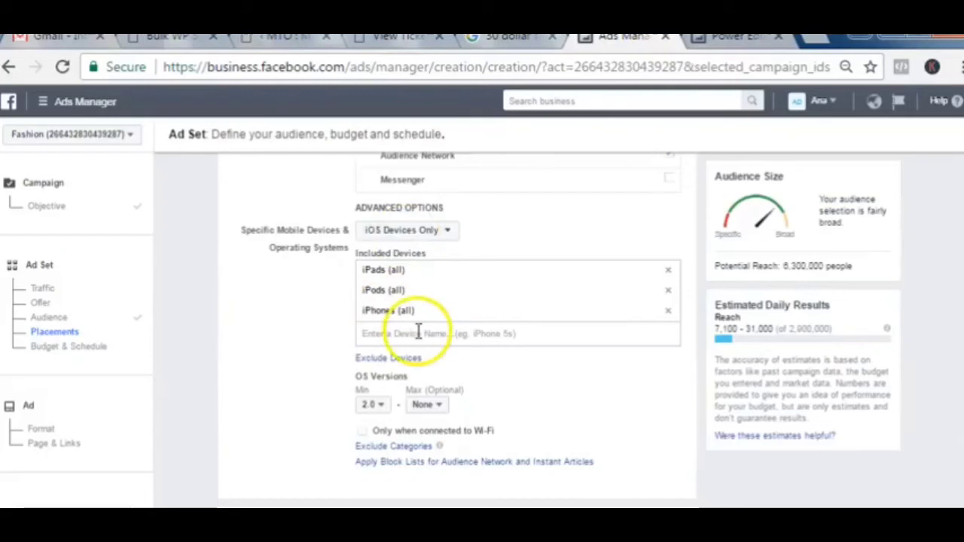
- Review the audience settings again, from custom audiences and locations down to detailed targeting and connections
scroll(419, 334, up, 10)
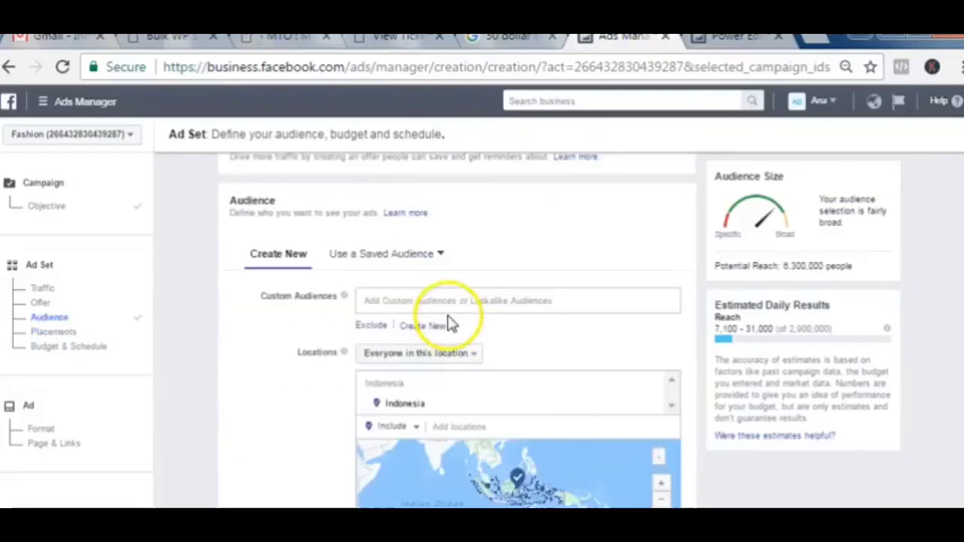
scroll(445, 351, up, 3)
scroll(445, 351, down, 8)
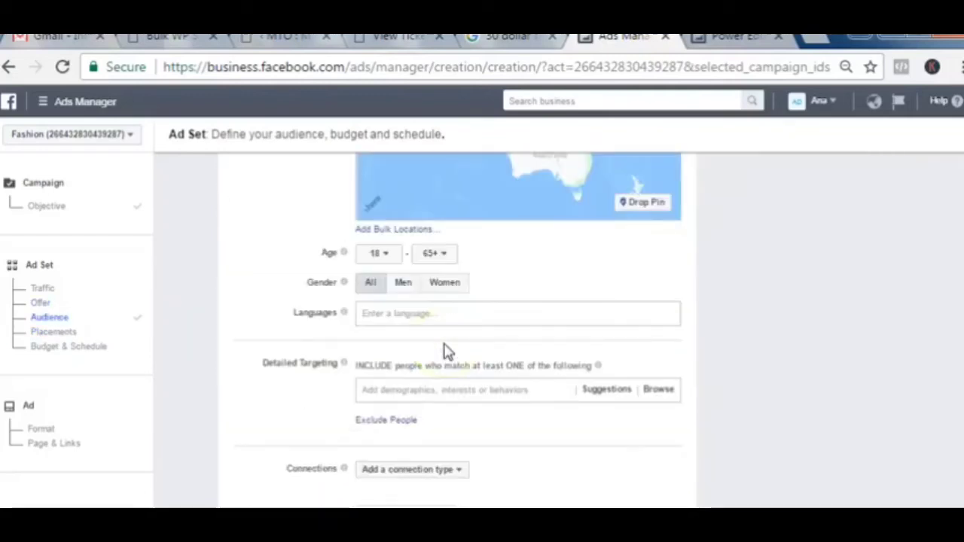
scroll(445, 351, down, 3)
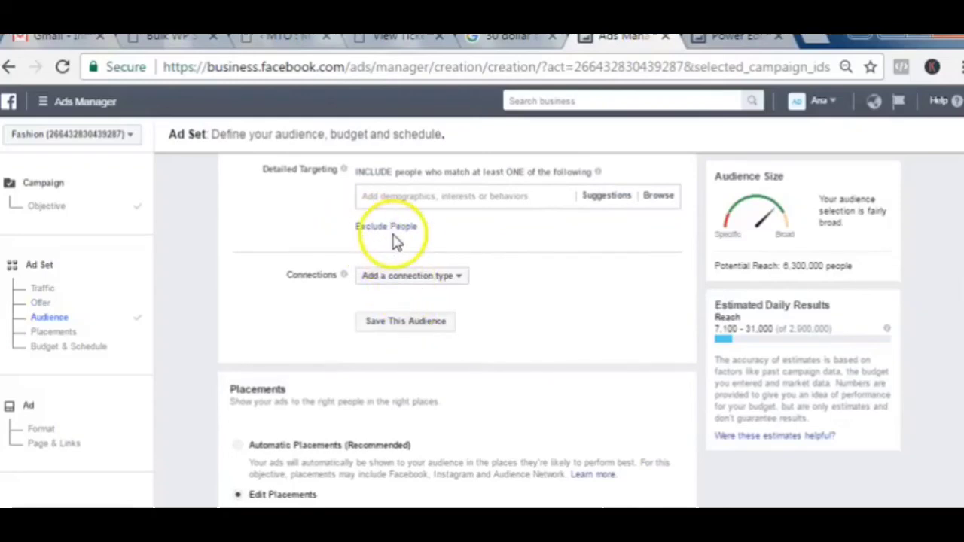
scroll(344, 266, up, 4)
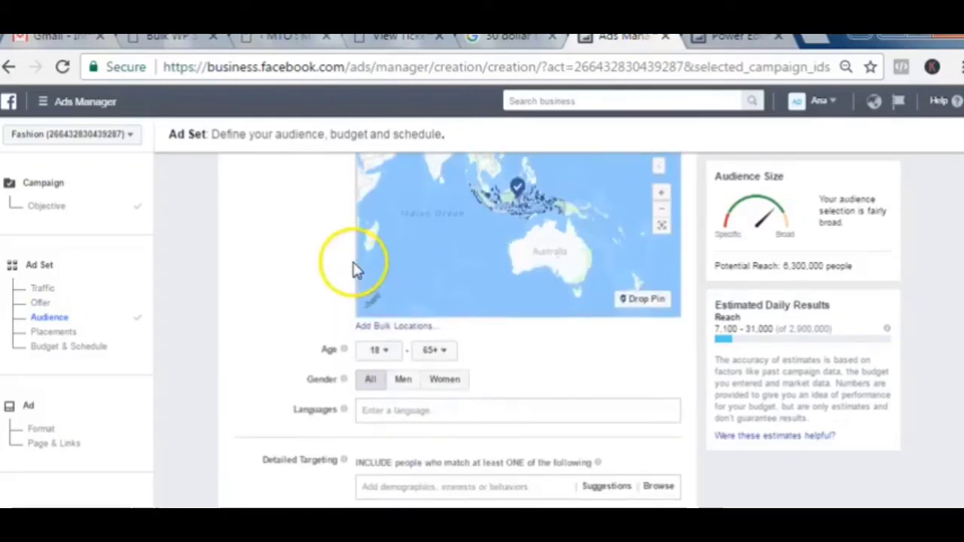
- Look over the audience's locations, demographics, detailed targeting and connections once more, and pass through the edited placements
scroll(356, 269, up, 5)
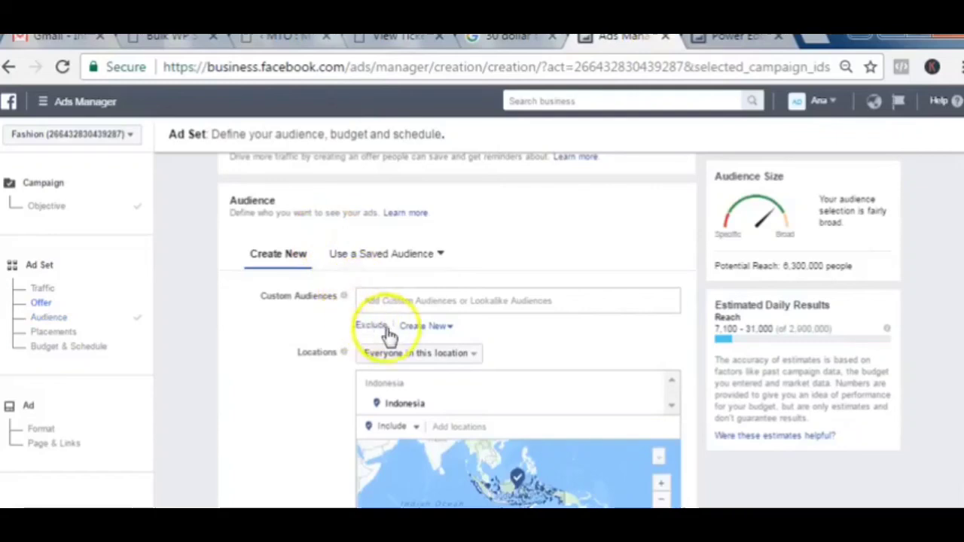
scroll(284, 415, down, 8)
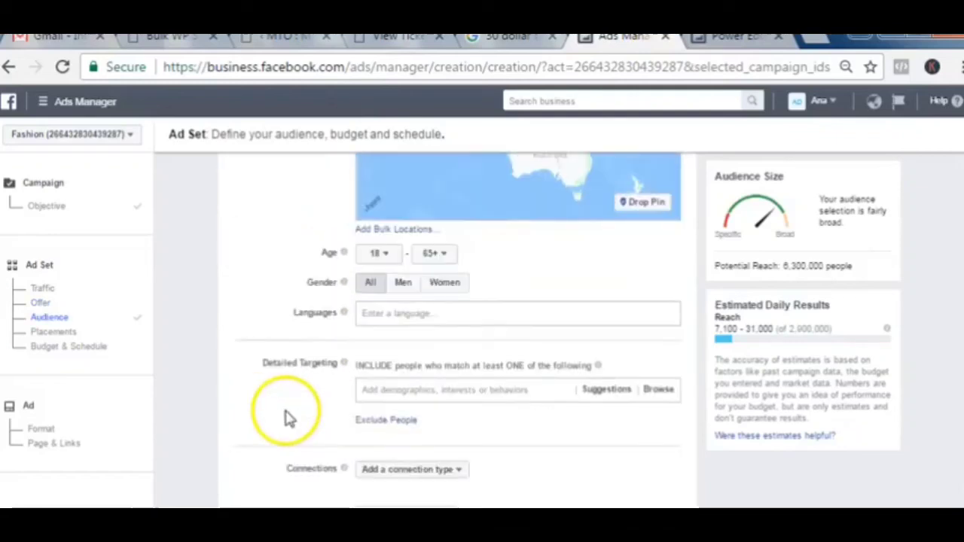
scroll(379, 305, up, 3)
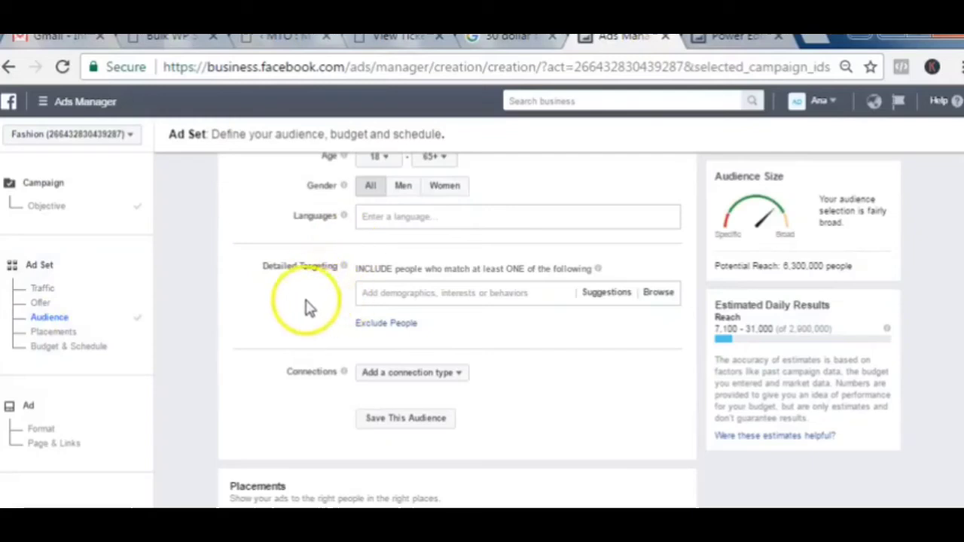
scroll(310, 338, down, 5)
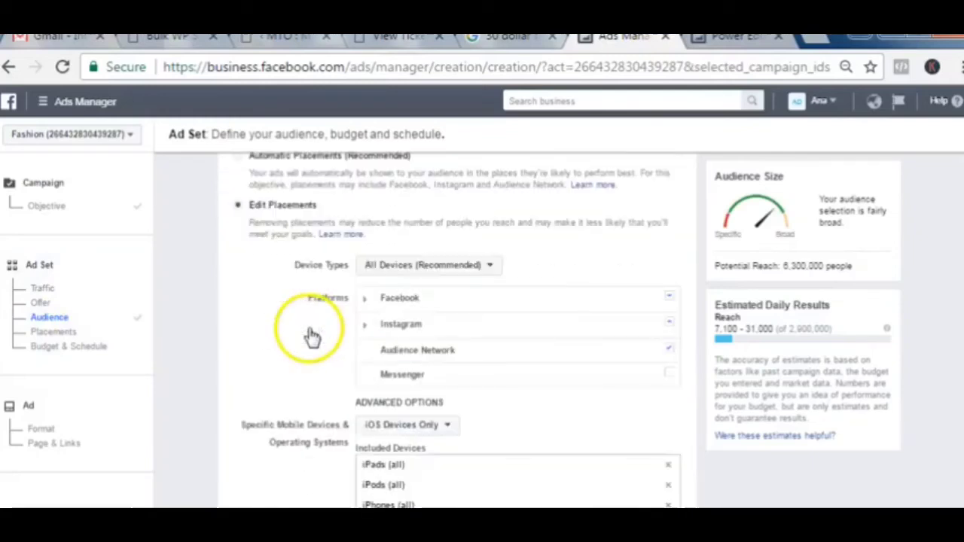
scroll(310, 335, down, 10)
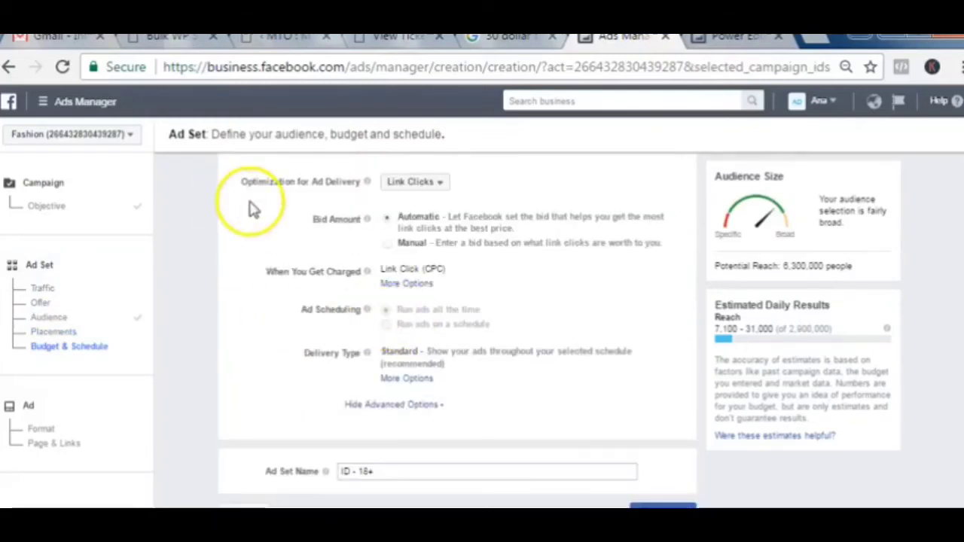
- Review the ad set's budget, schedule, delivery optimization, bid amount and delivery type options, and continue to the ad setup
scroll(292, 273, up, 5)
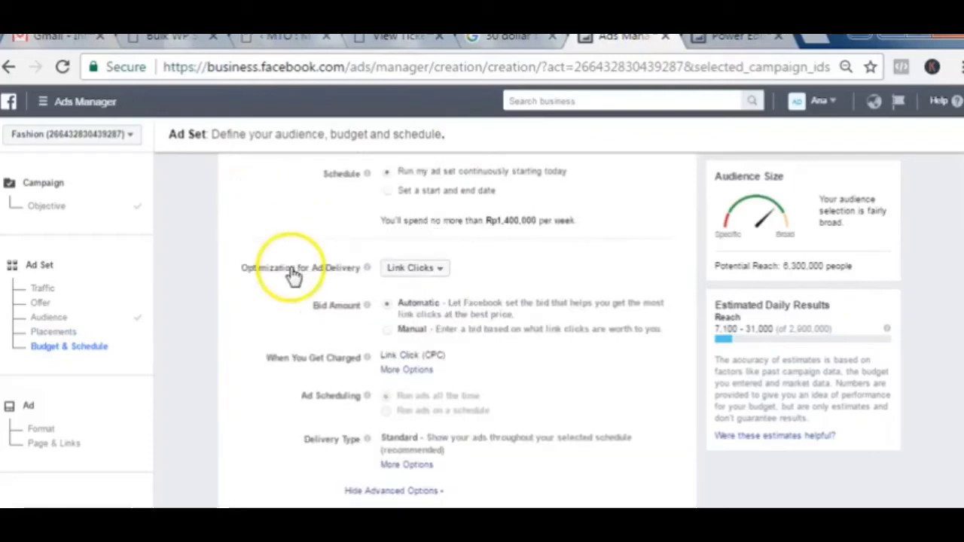
scroll(294, 275, up, 2)
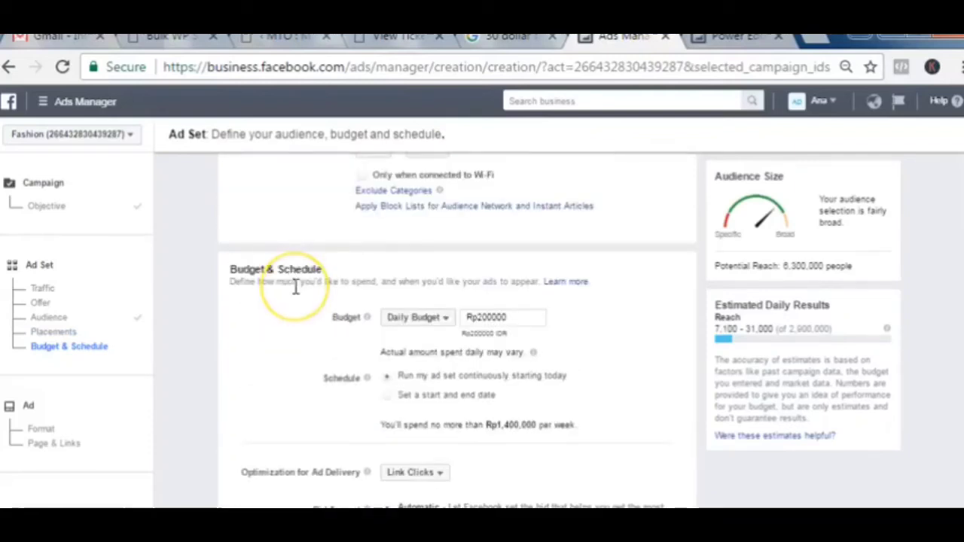
scroll(296, 290, up, 2)
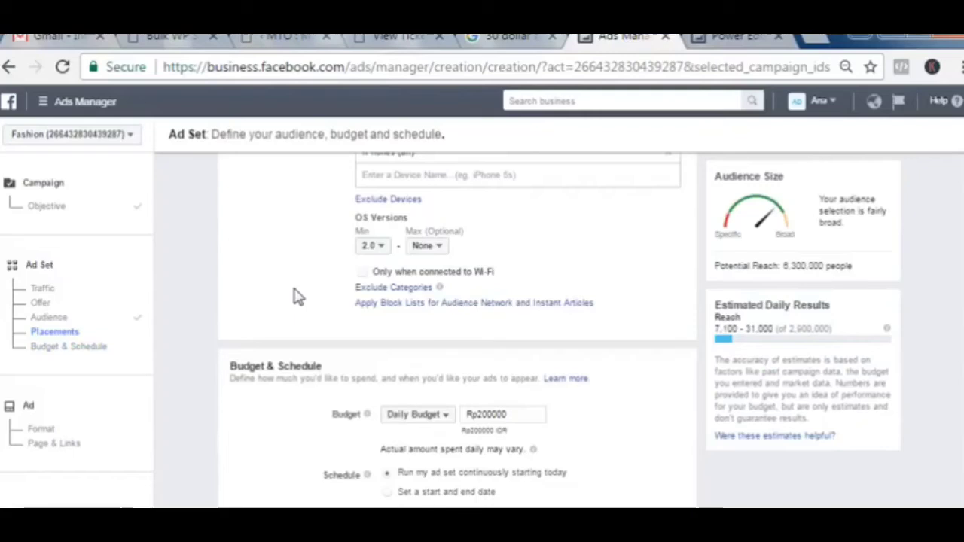
scroll(297, 296, down, 2)
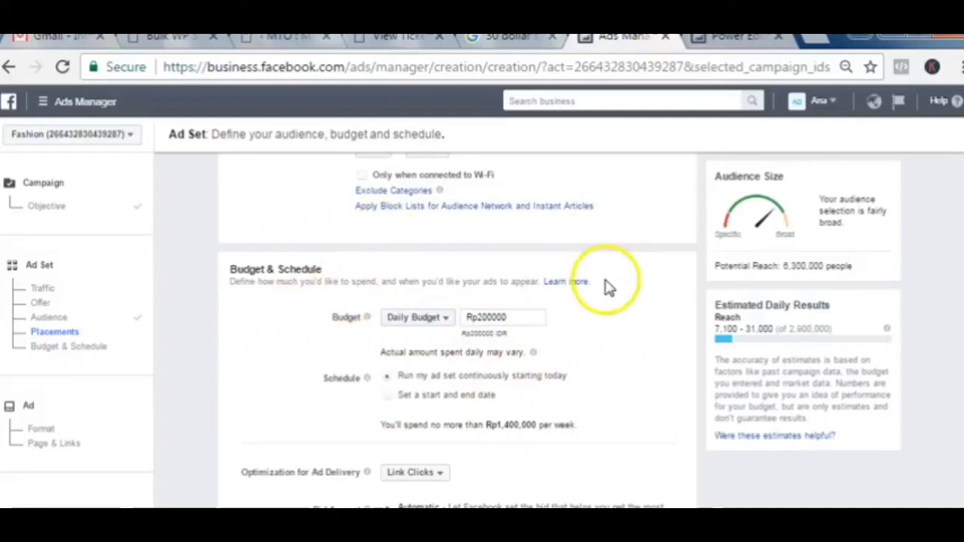
scroll(269, 340, down, 3)
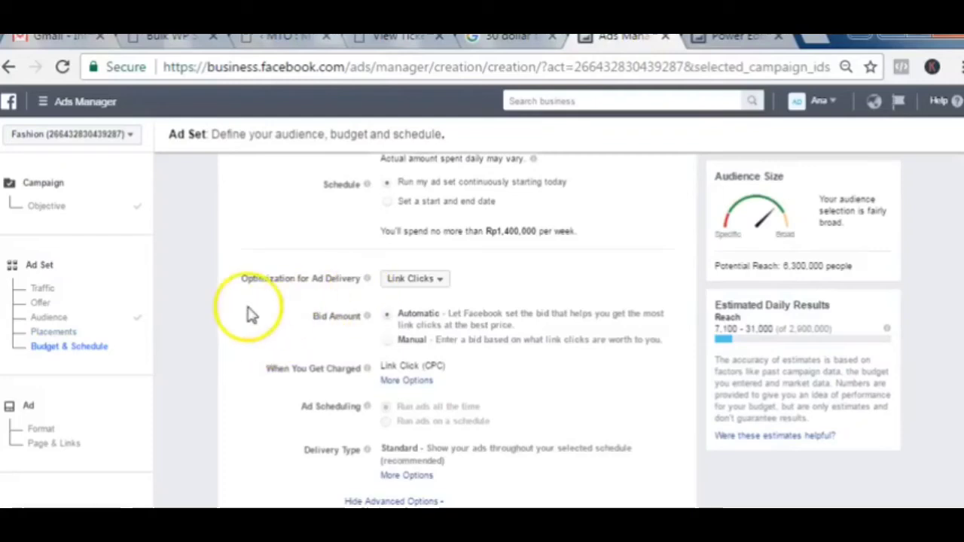
scroll(249, 334, down, 2)
scroll(251, 335, up, 3)
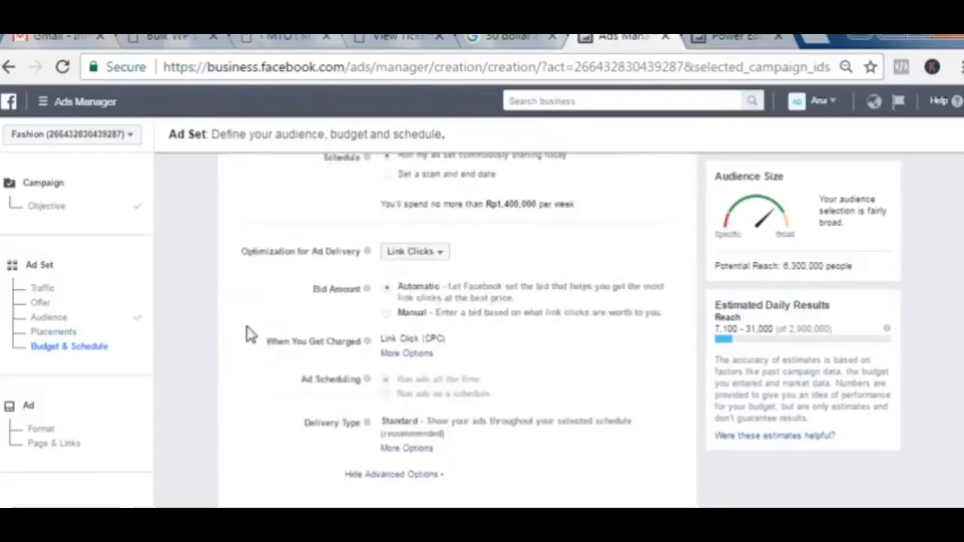
scroll(249, 332, down, 2)
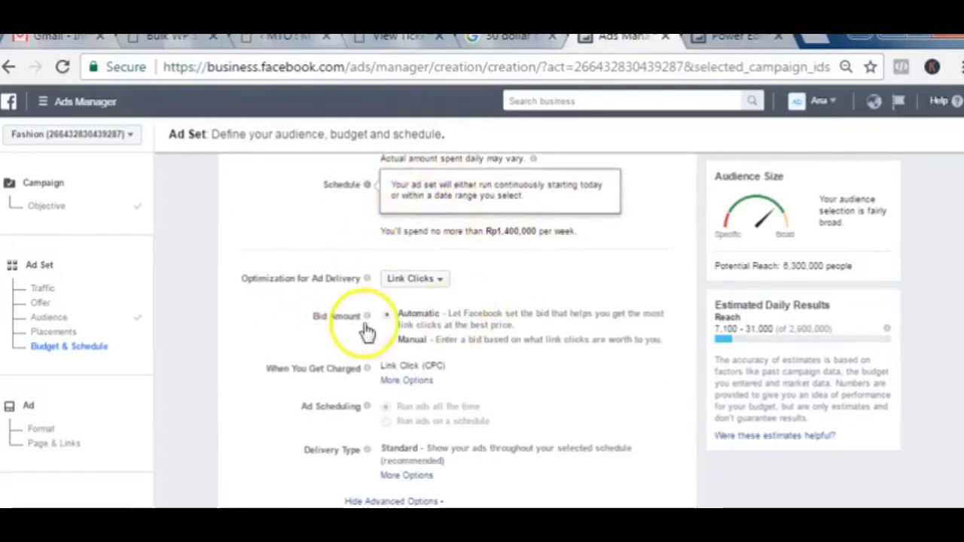
scroll(243, 348, down, 2)
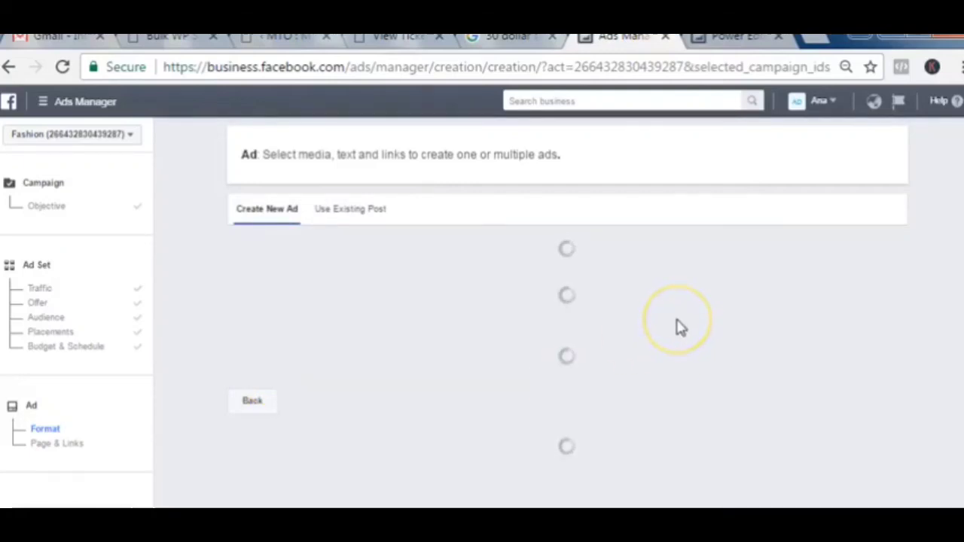
- Examine the available ad formats, from Carousel to Collection, and glance through the settings beneath them
click(200, 229)
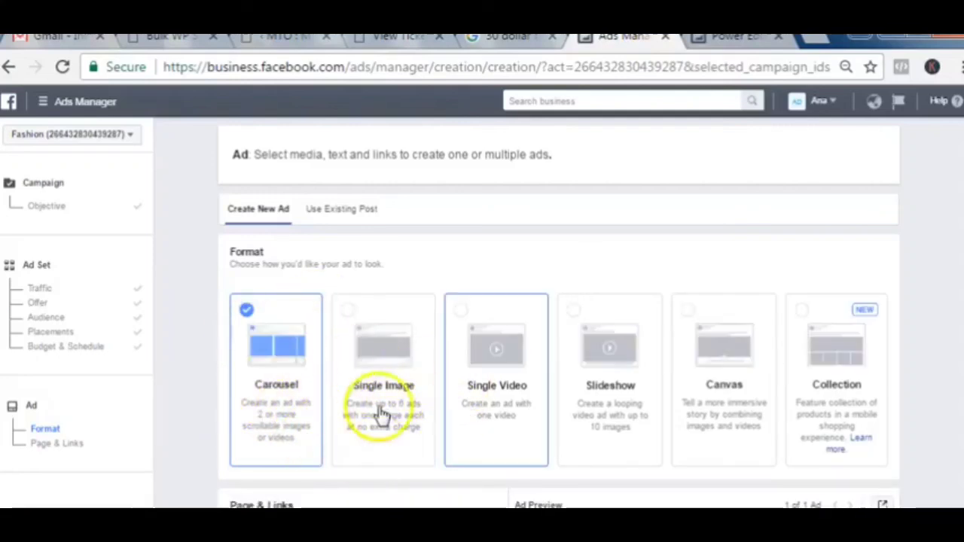
scroll(489, 384, down, 5)
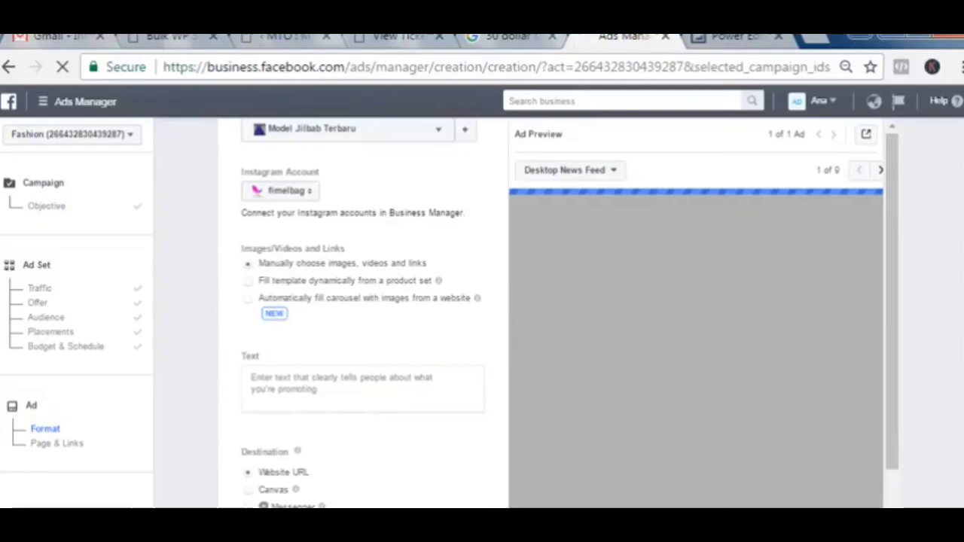
scroll(362, 339, down, 5)
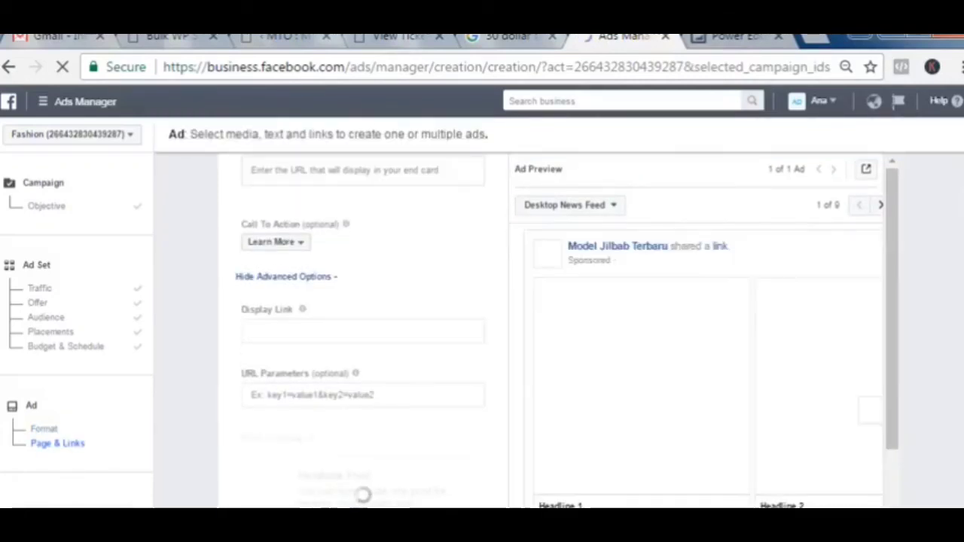
scroll(362, 338, up, 10)
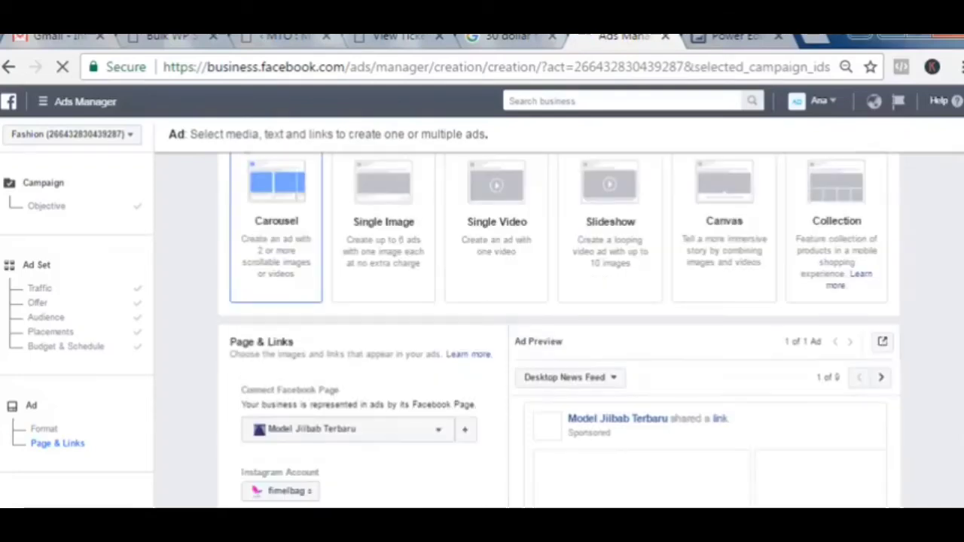
scroll(432, 275, up, 3)
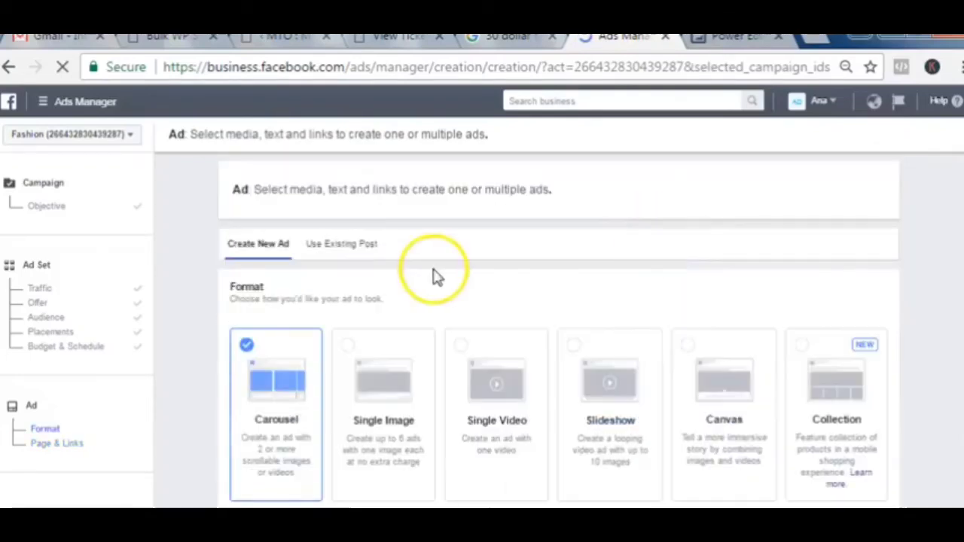
click(513, 426)
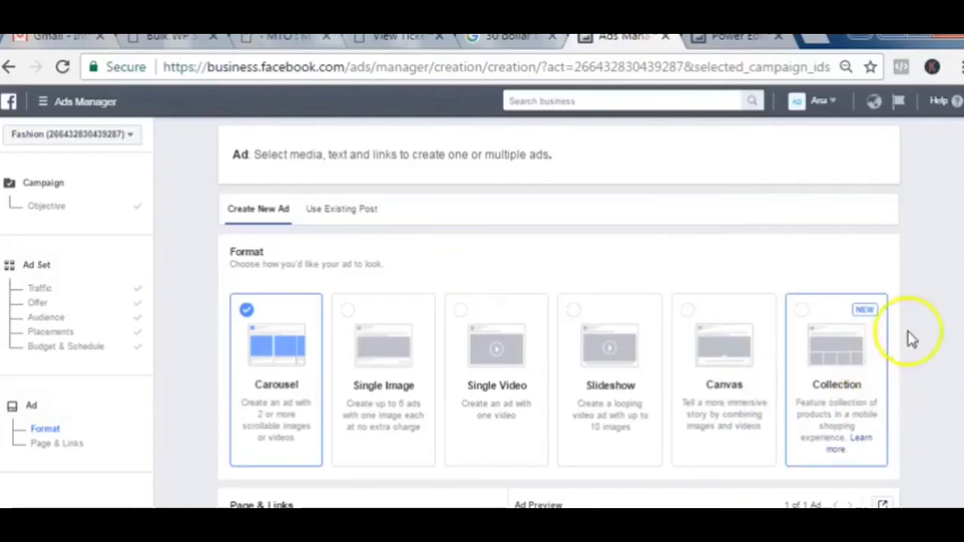
click(912, 374)
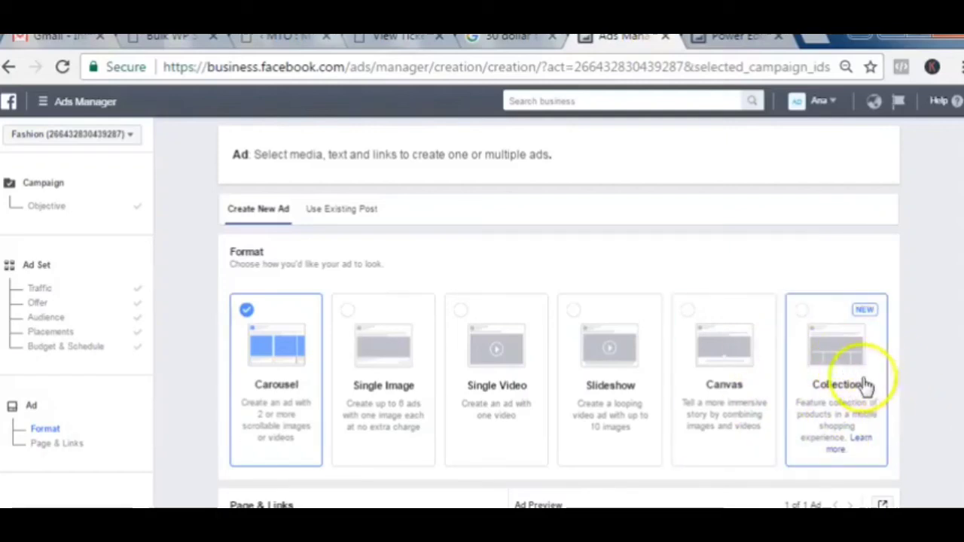
- Examine the carousel ad's Page & Links settings: Facebook Page, Instagram account, images and links, text, destination and cards
scroll(922, 426, down, 3)
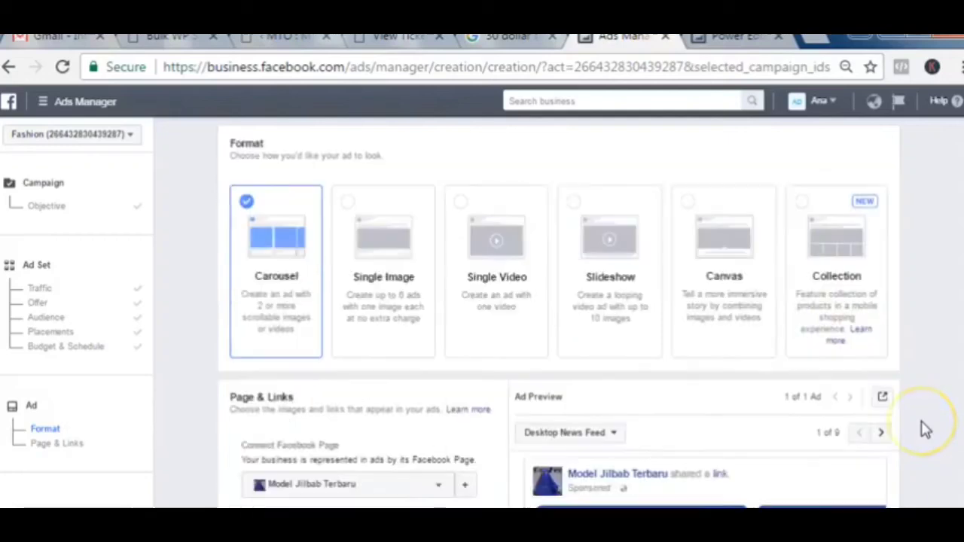
scroll(823, 151, down, 4)
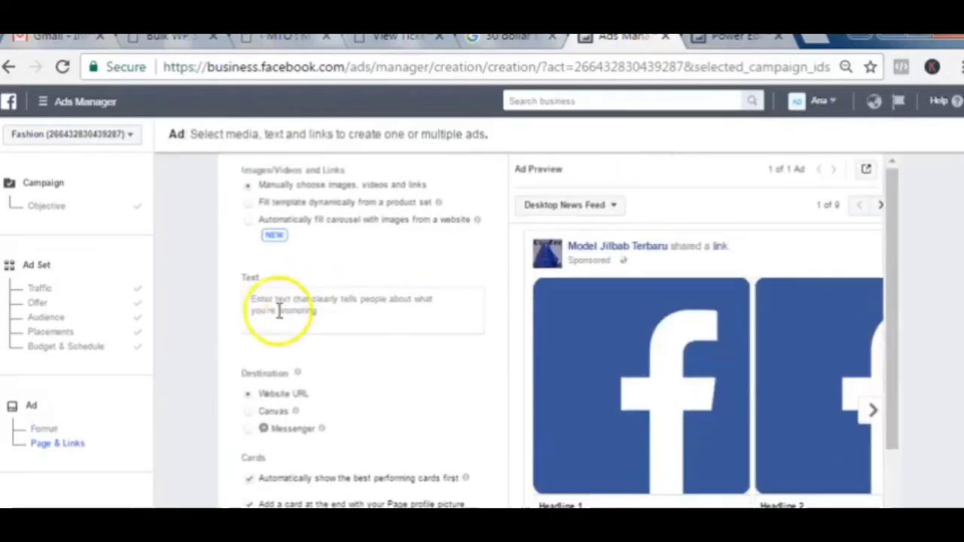
scroll(211, 301, up, 2)
scroll(211, 302, up, 1)
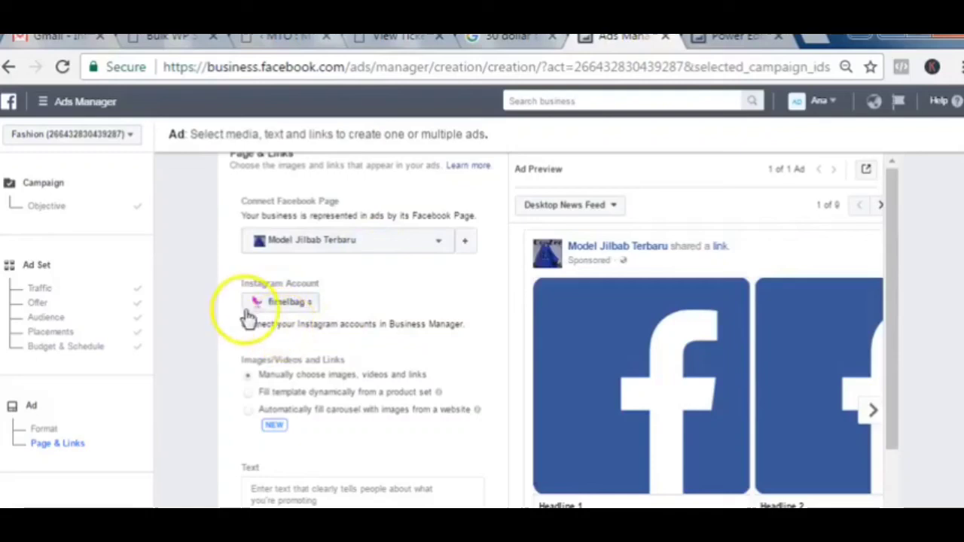
scroll(289, 344, down, 1)
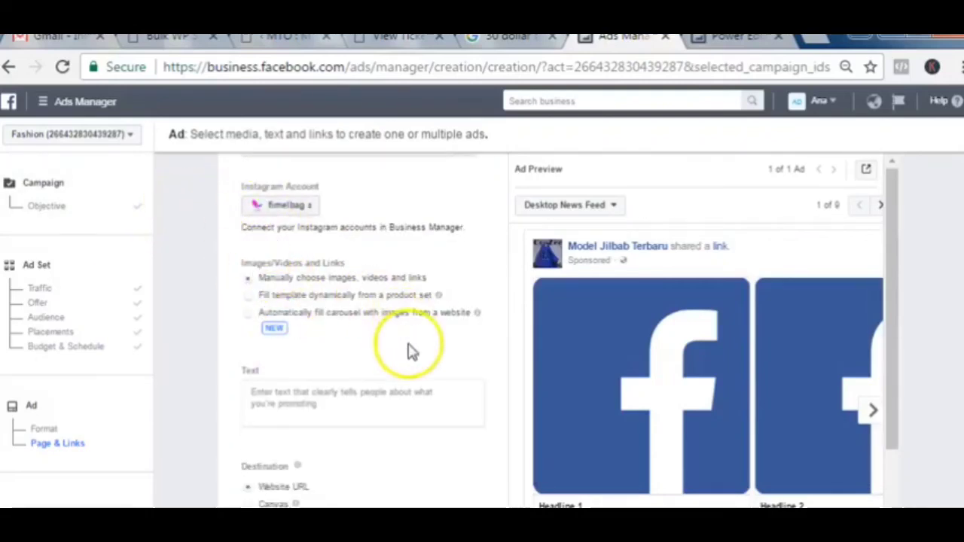
scroll(409, 351, down, 1)
scroll(444, 382, up, 1)
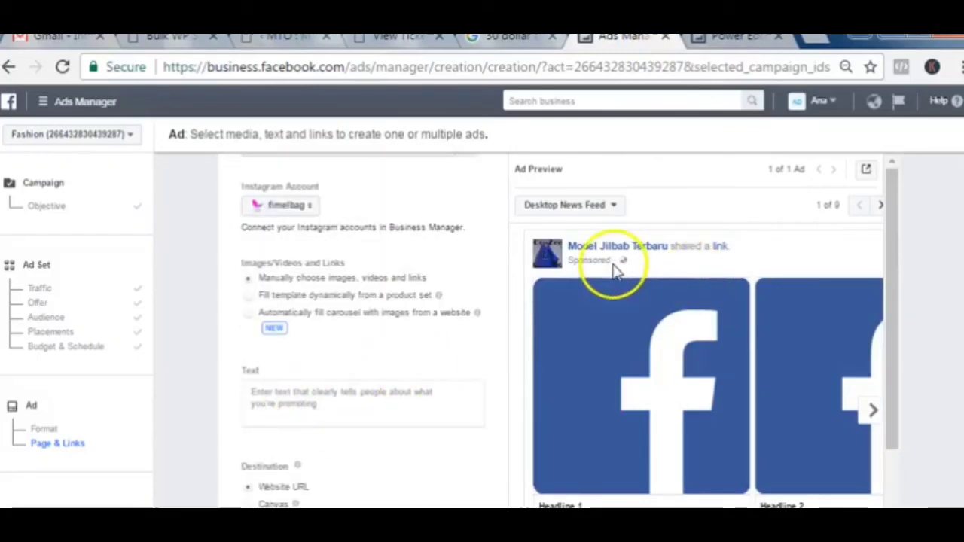
scroll(316, 388, down, 3)
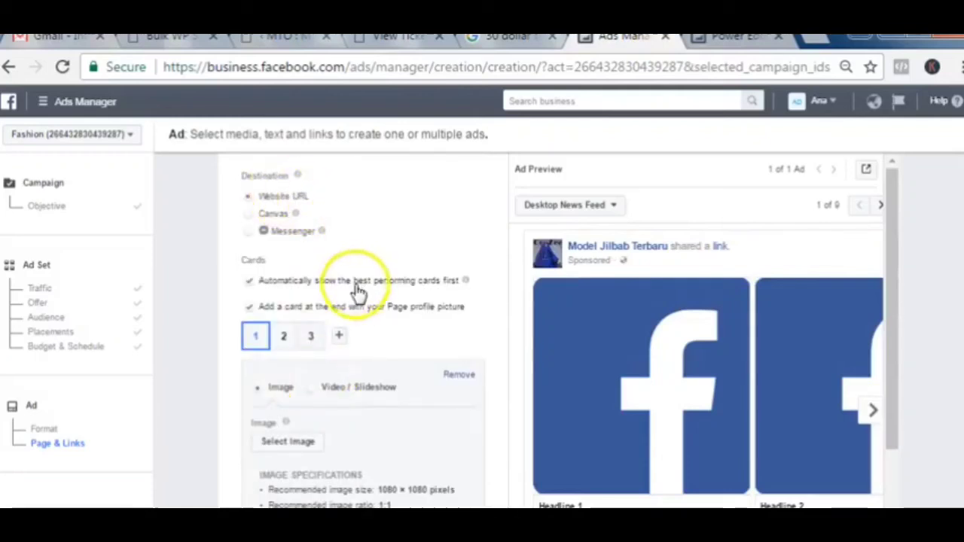
- Change the ad format from Carousel to Single Image
scroll(414, 377, up, 7)
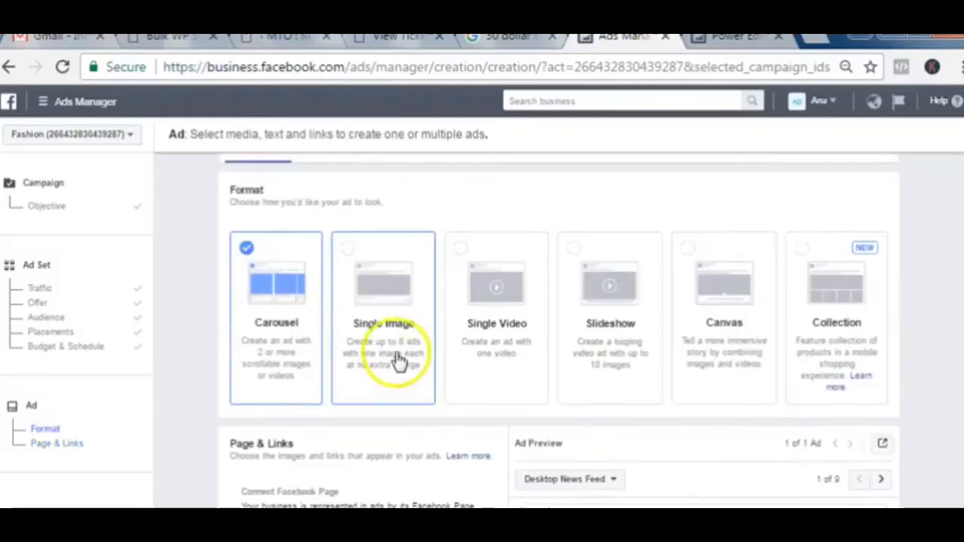
scroll(395, 352, up, 2)
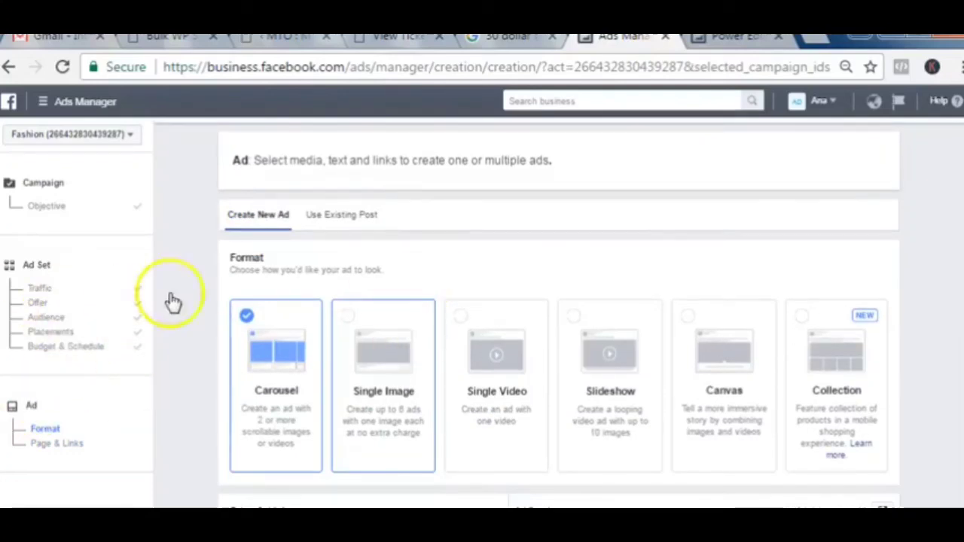
click(343, 305)
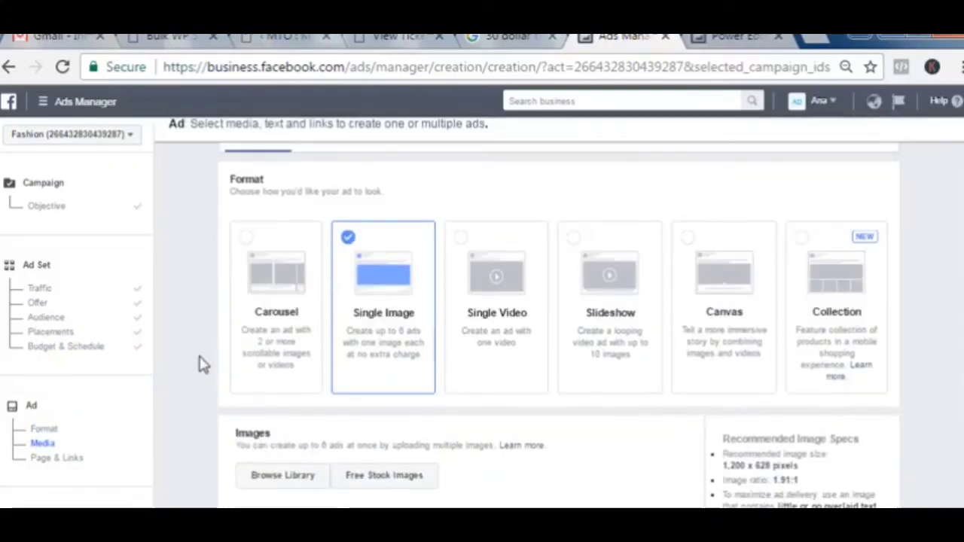
- Examine the single image ad's Page & Links fields: destination URL, headline, text, call to action, link description and display link
scroll(201, 363, down, 7)
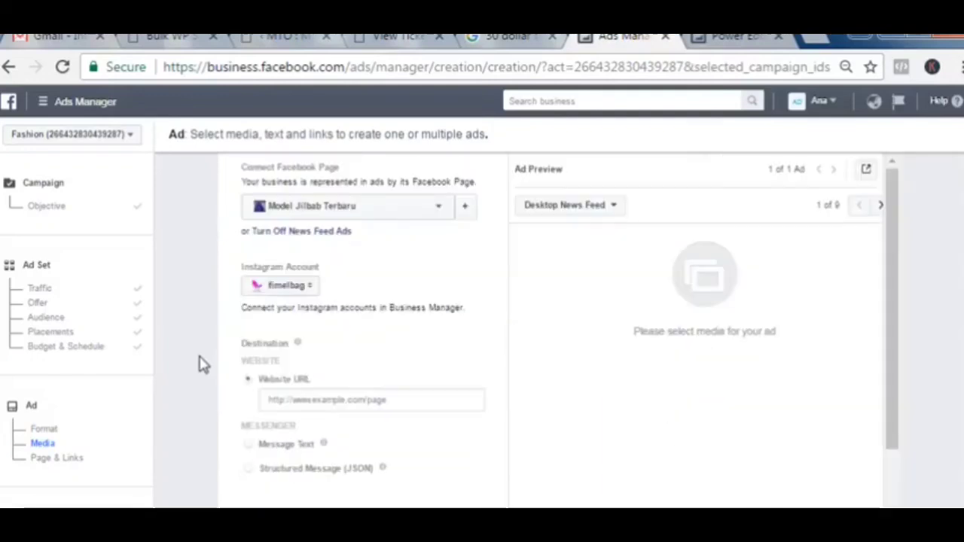
scroll(202, 364, down, 6)
scroll(202, 364, up, 2)
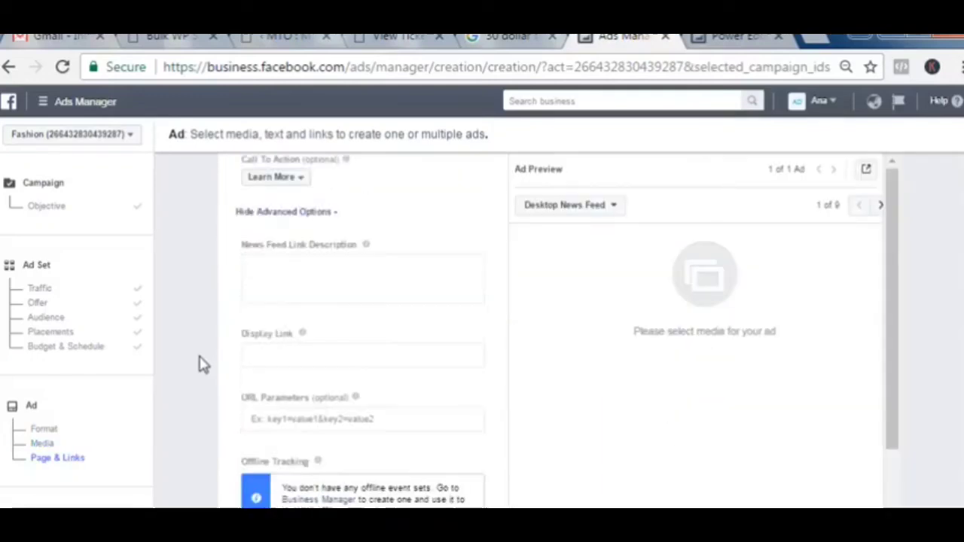
click(279, 323)
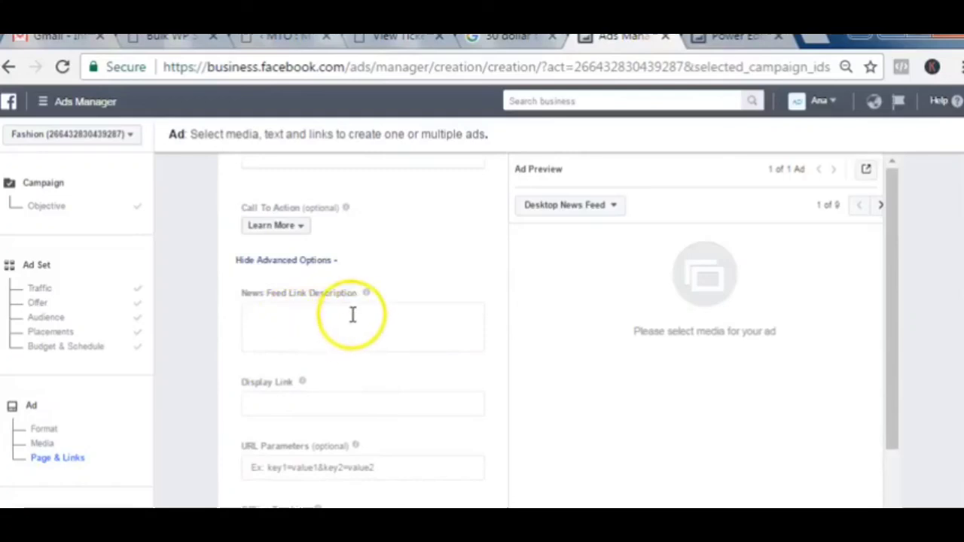
scroll(351, 317, up, 3)
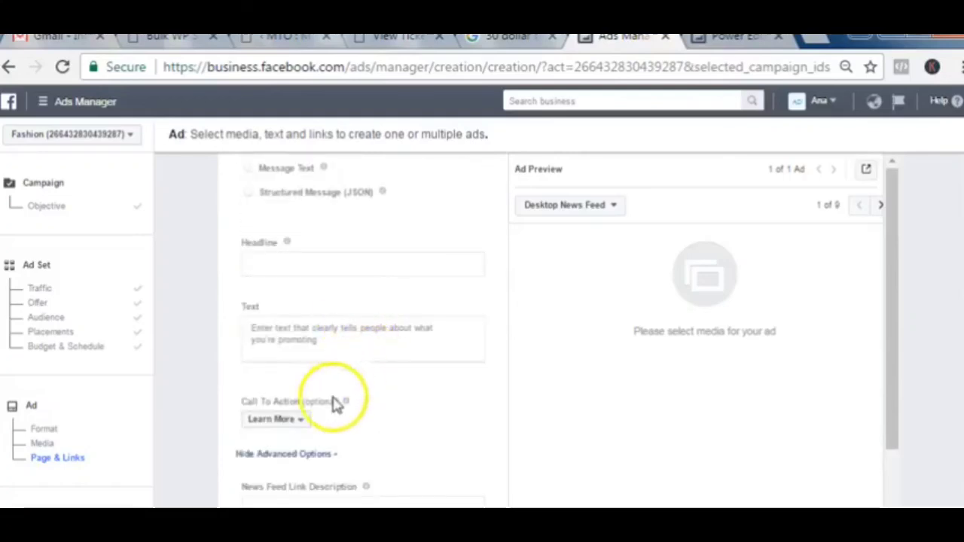
scroll(338, 410, down, 2)
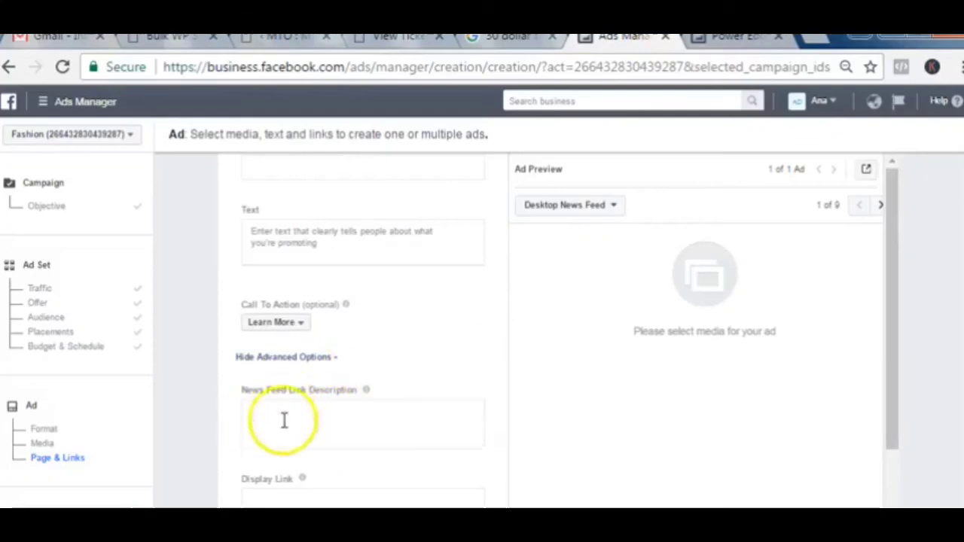
scroll(351, 412, up, 5)
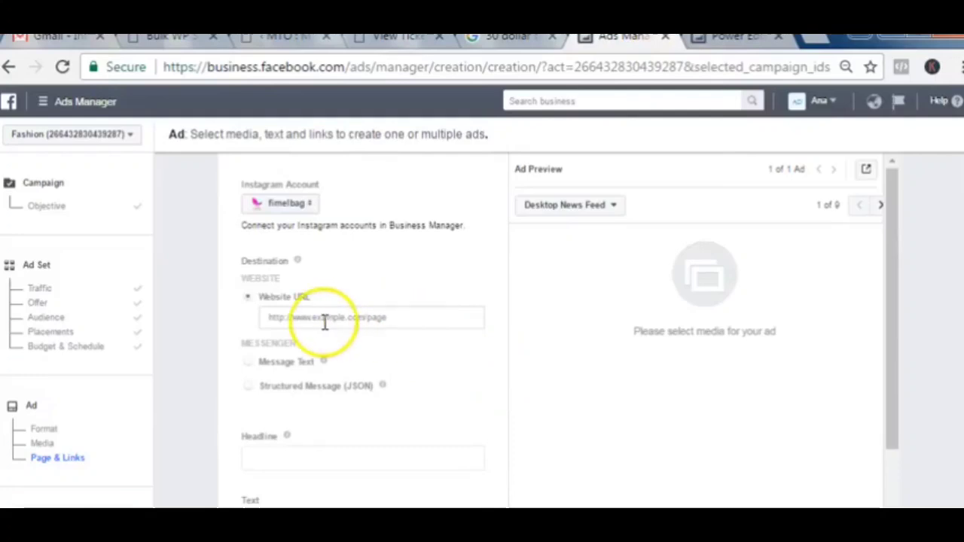
click(390, 320)
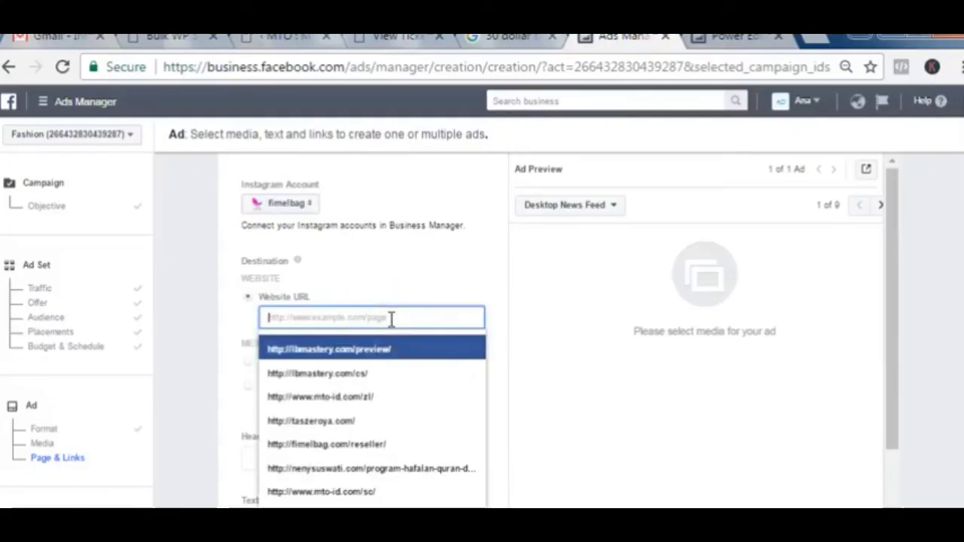
click(456, 349)
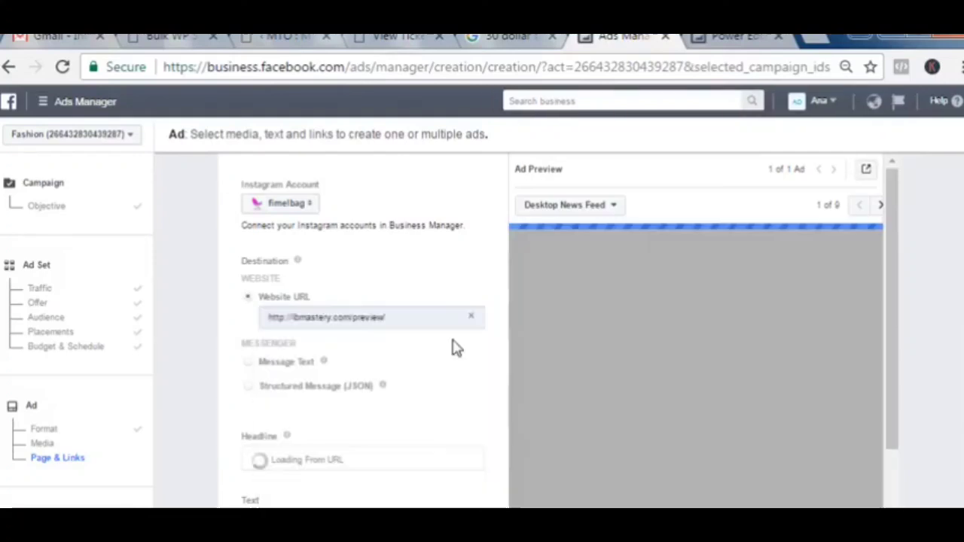
click(180, 374)
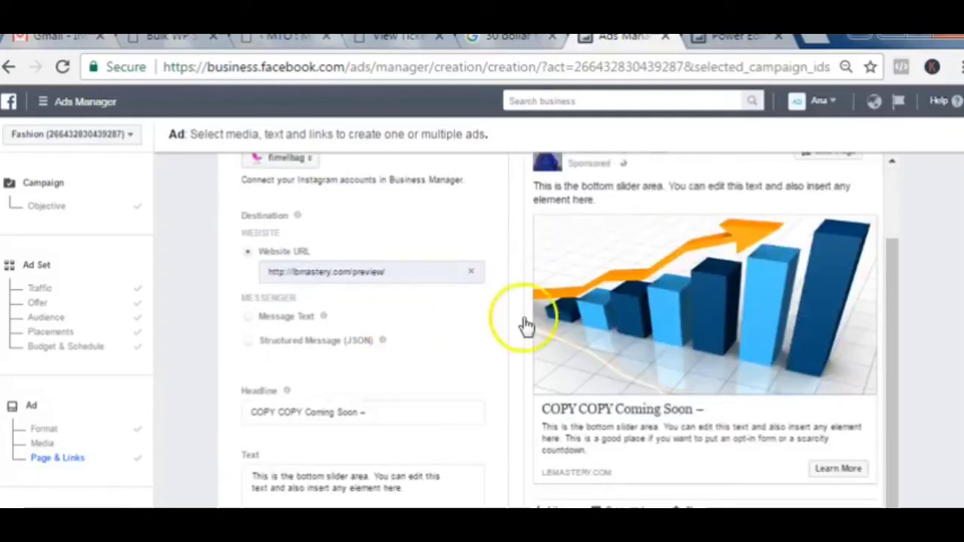
- Compare the ad's fields with its preview and enter "Test" as the News Feed link description
scroll(430, 387, up, 2)
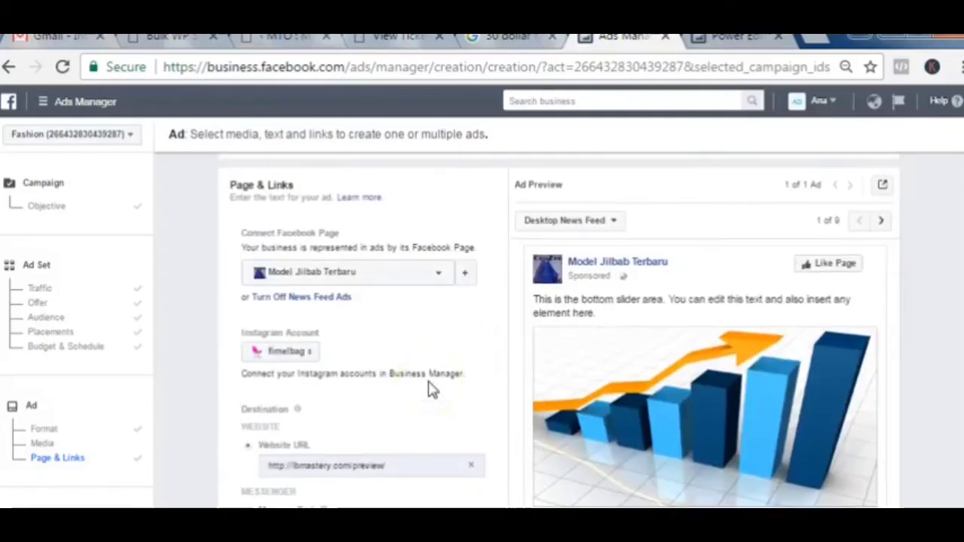
scroll(430, 388, down, 5)
scroll(430, 392, down, 1)
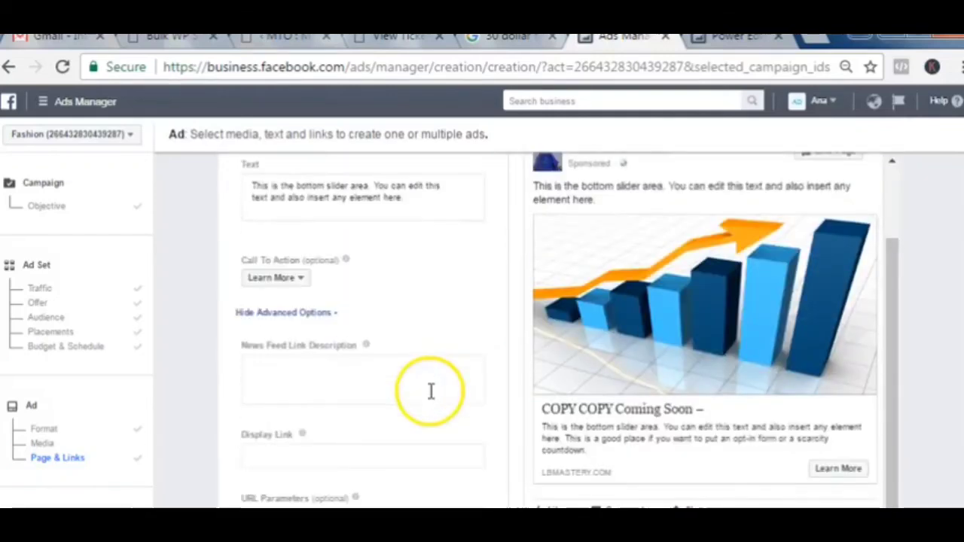
scroll(430, 391, up, 3)
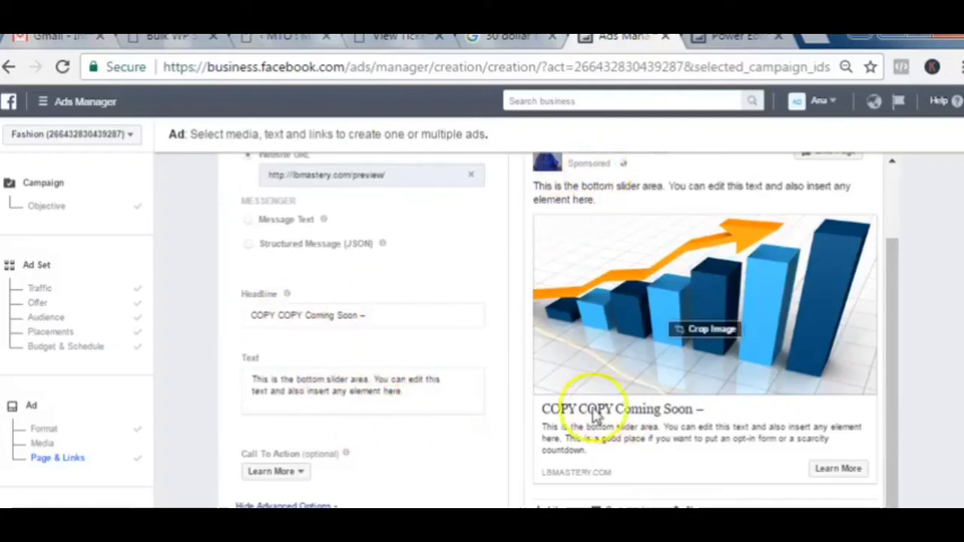
scroll(301, 444, down, 3)
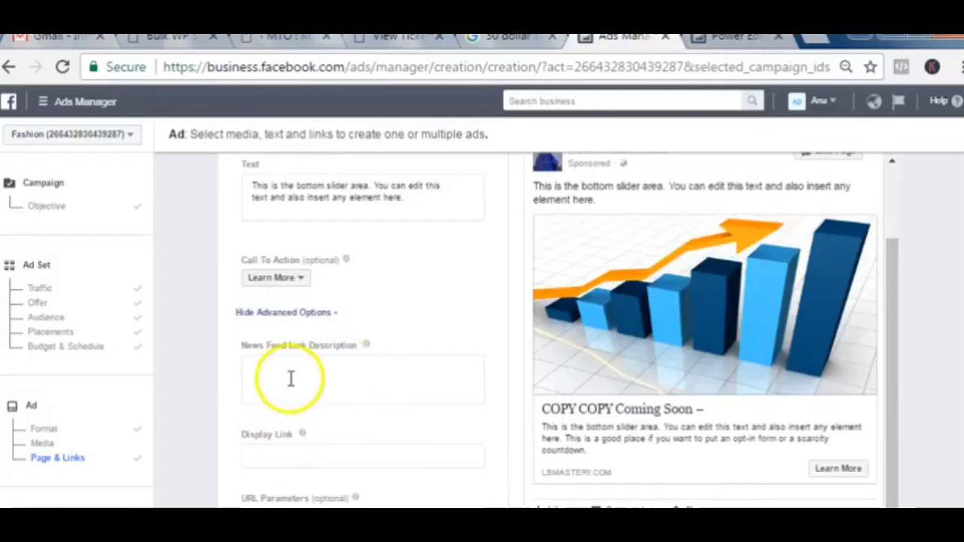
click(309, 361)
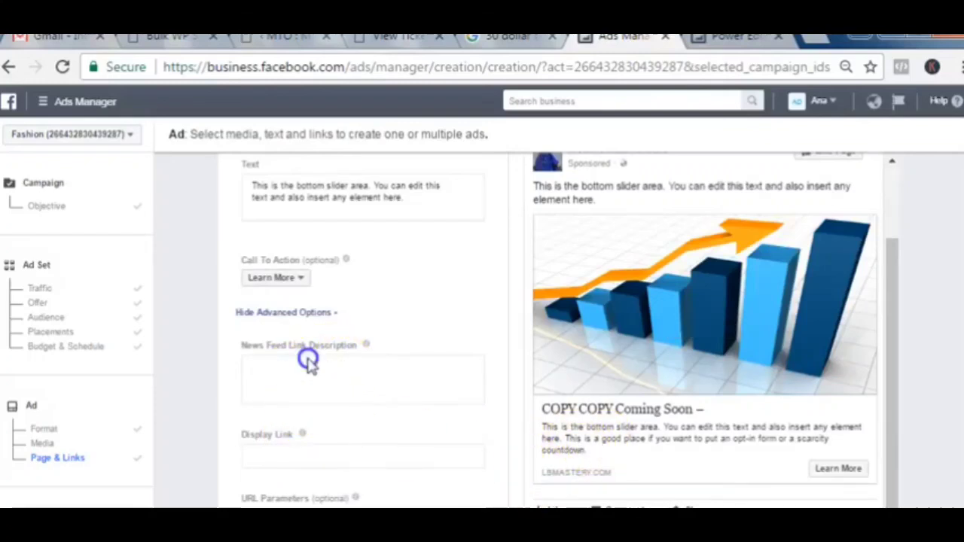
click(305, 374)
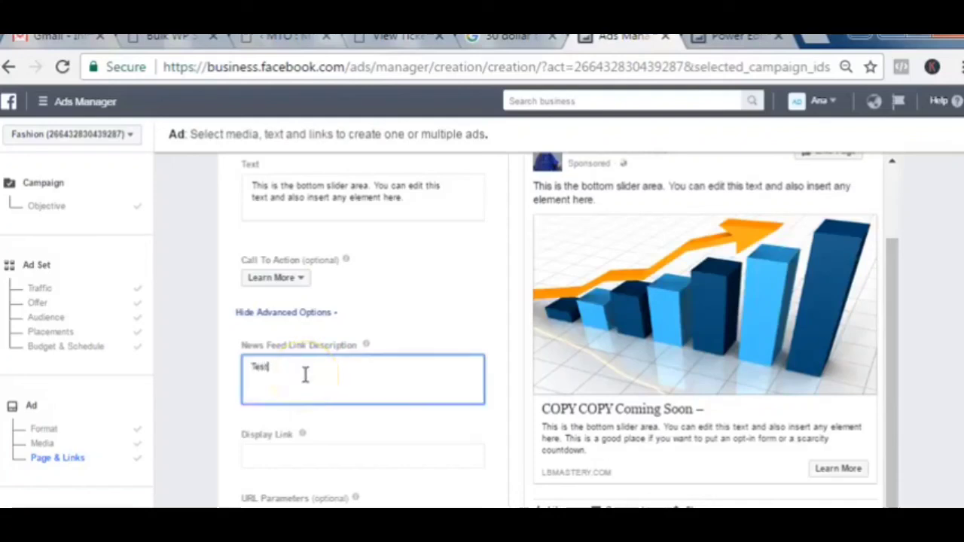
click(437, 430)
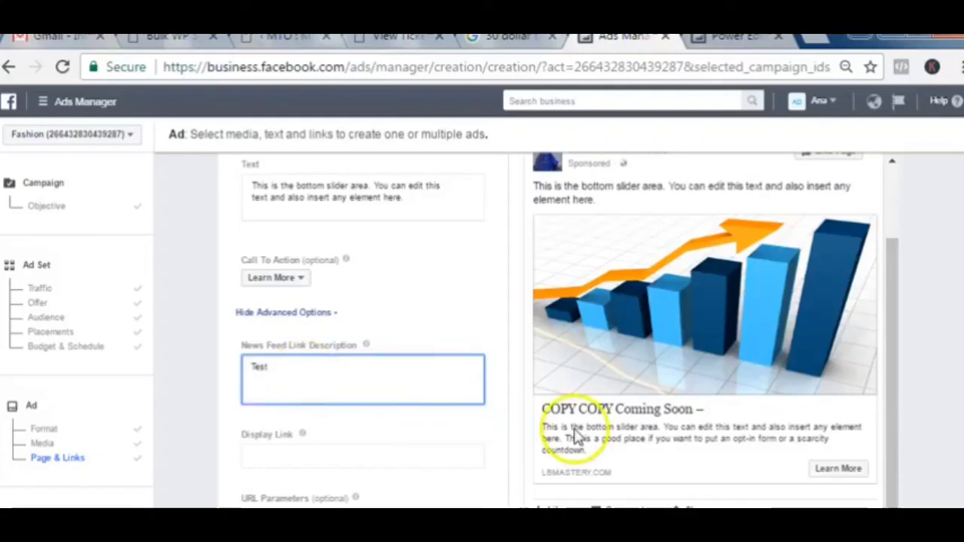
click(591, 477)
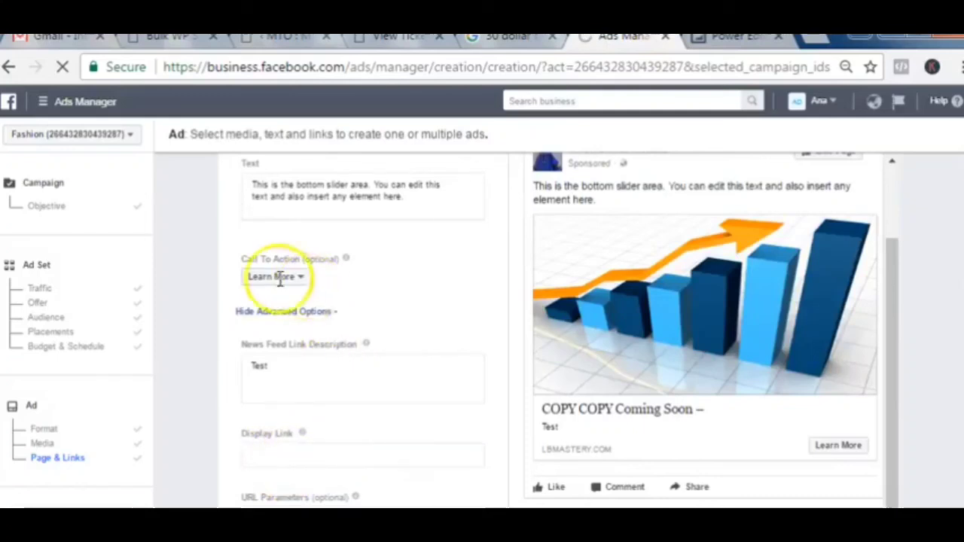
- Examine the available call to action choices for the ad without changing the selection
scroll(277, 276, down, 1)
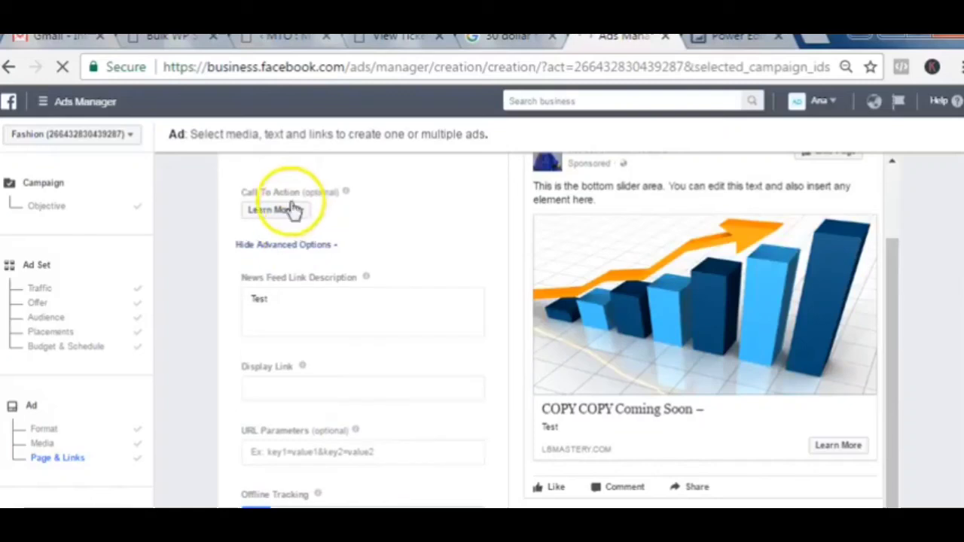
scroll(293, 211, up, 1)
click(296, 280)
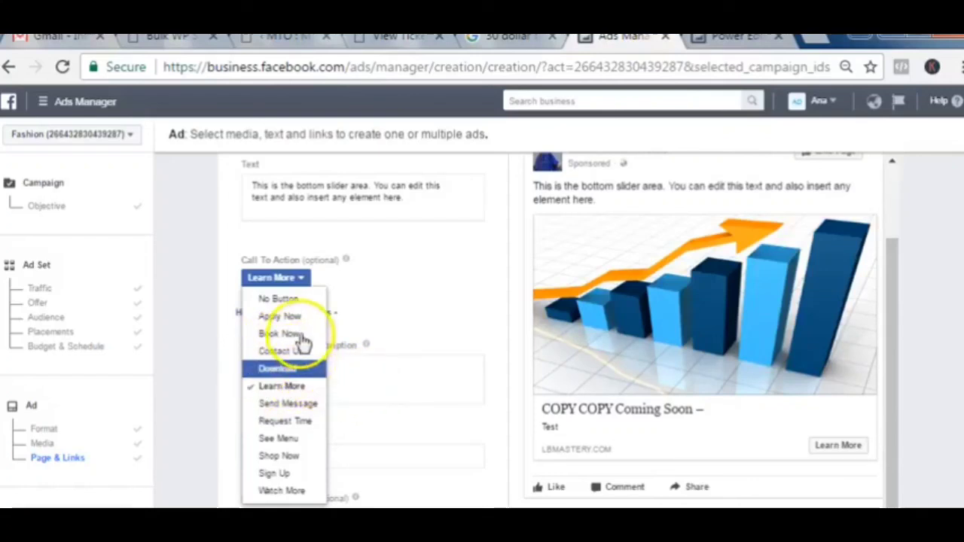
click(198, 360)
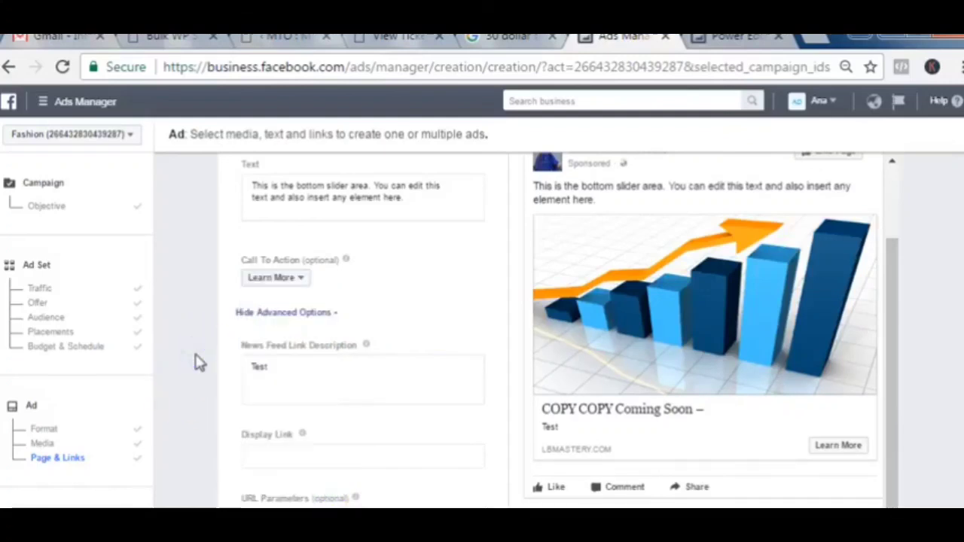
- Set the ad's pixel tracking to track all conversions from the Facebook pixel
scroll(197, 362, down, 3)
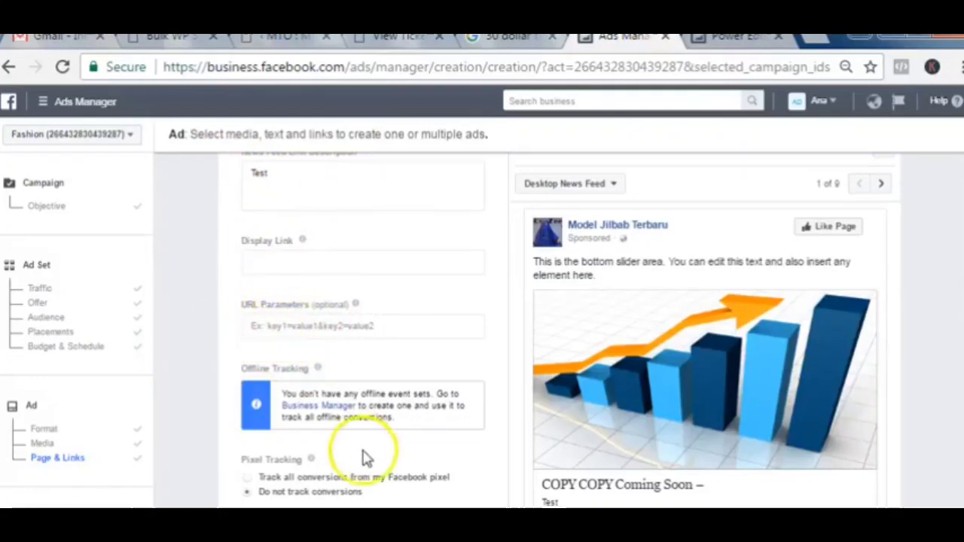
click(382, 478)
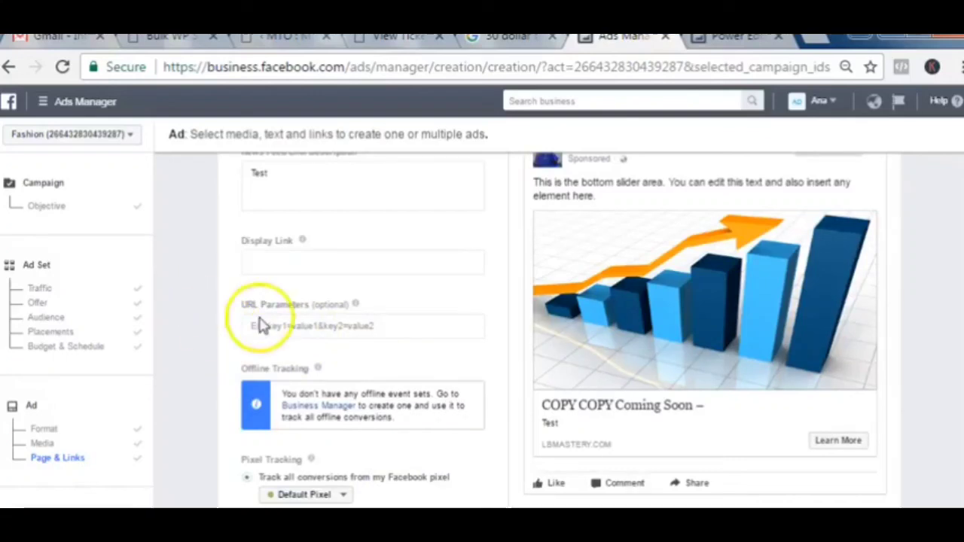
- Review the ad setup from the link fields back up through the images to the format choices
scroll(338, 351, up, 2)
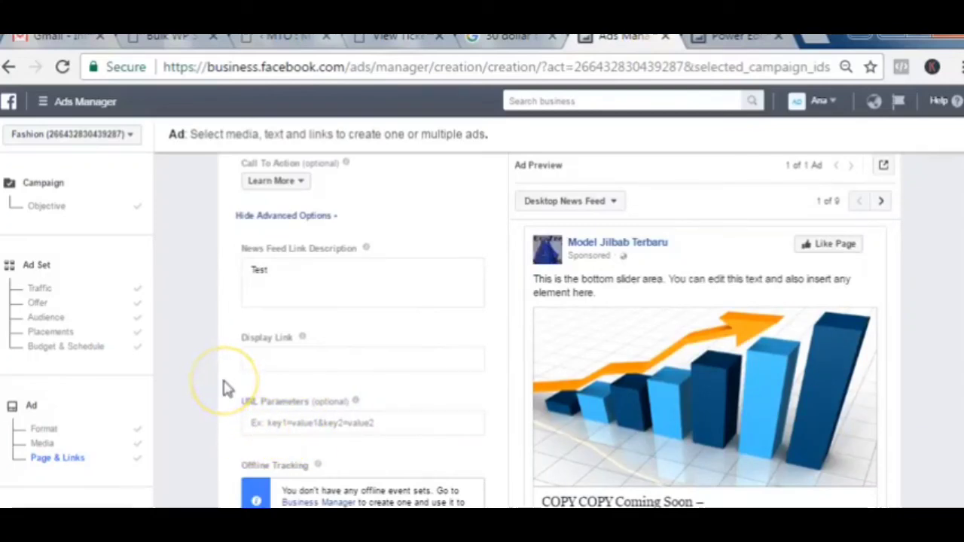
scroll(225, 388, up, 8)
scroll(225, 388, up, 2)
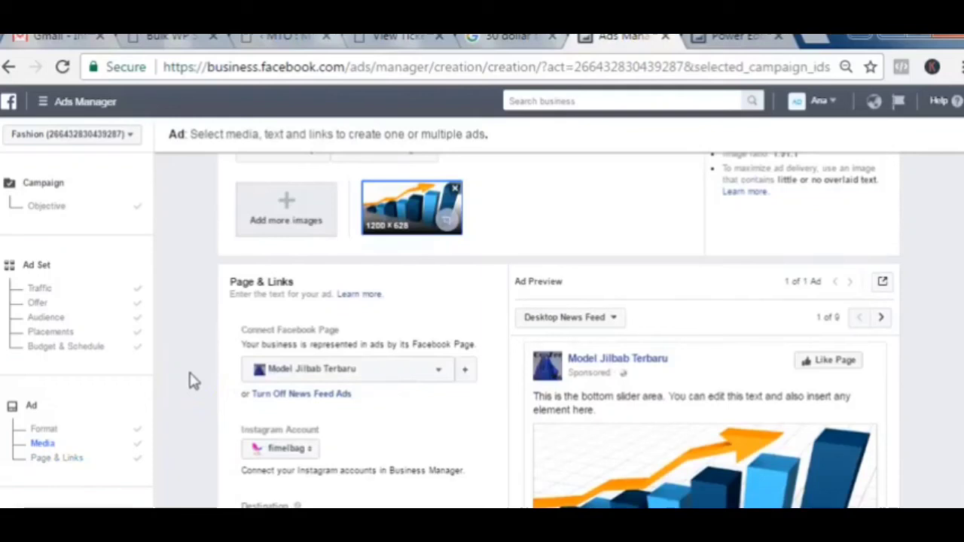
scroll(193, 380, up, 6)
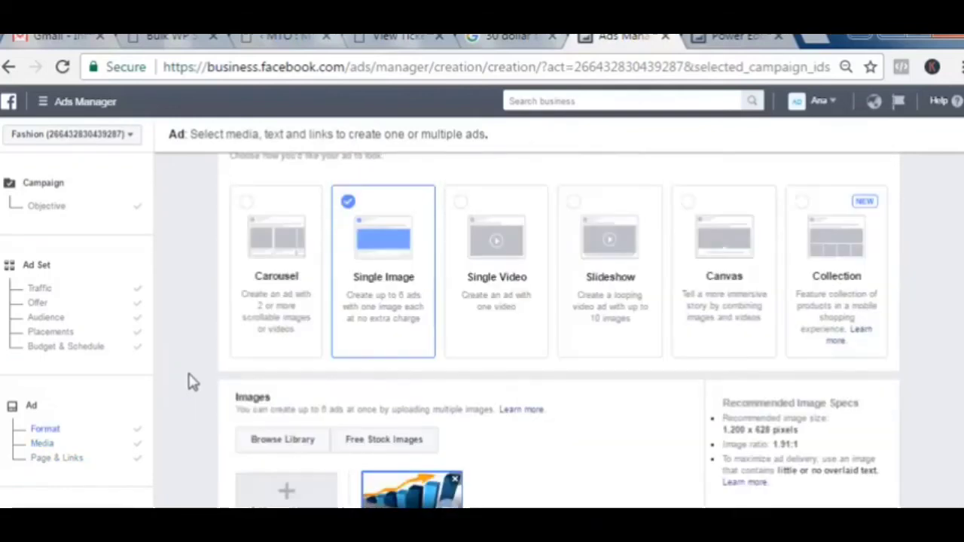
scroll(355, 478, down, 4)
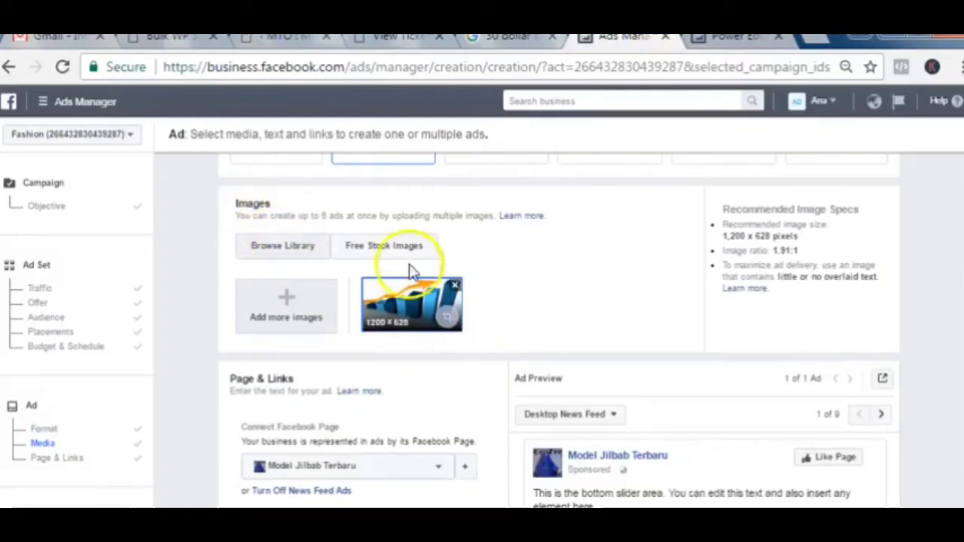
scroll(595, 399, up, 6)
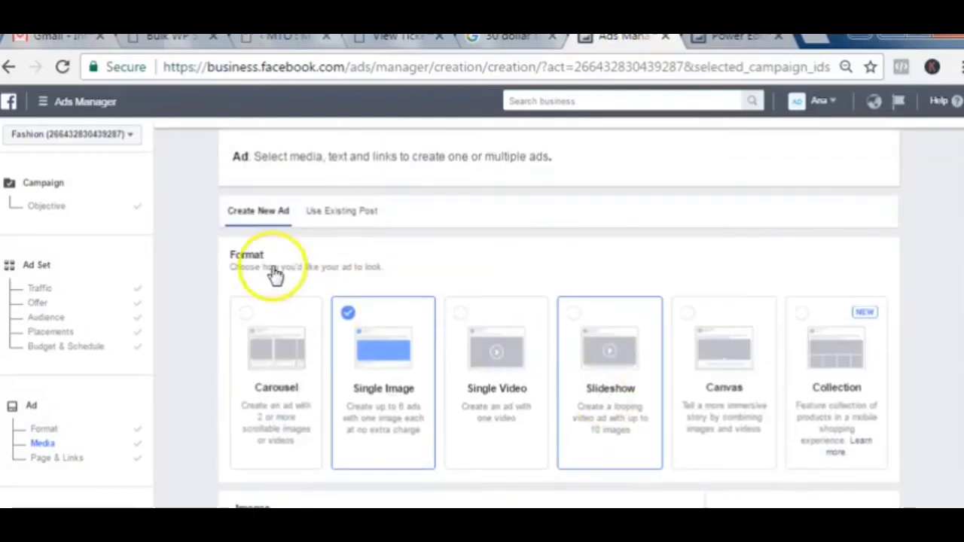